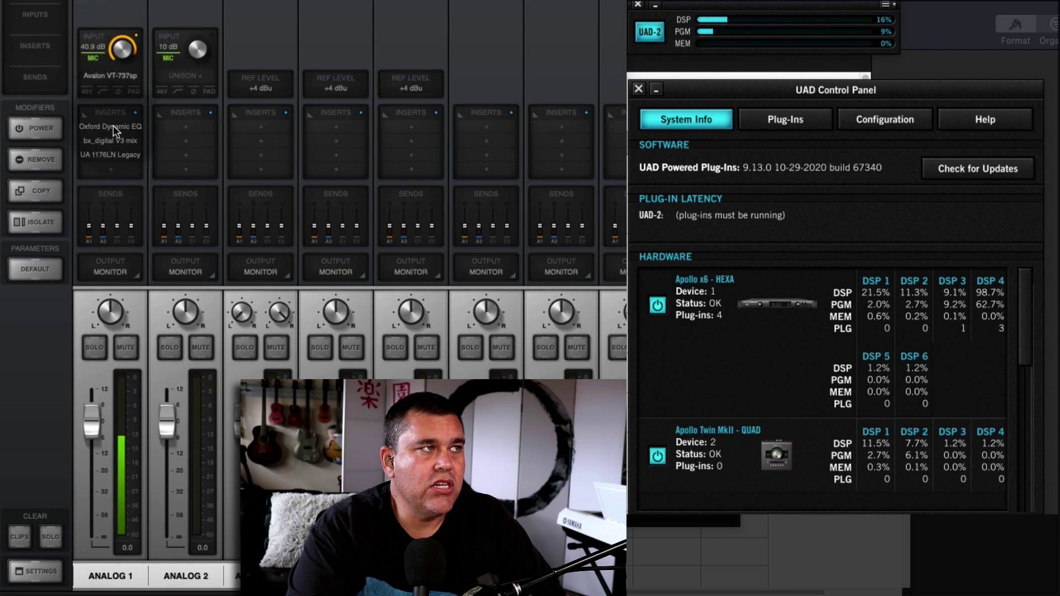
left_click(126, 584)
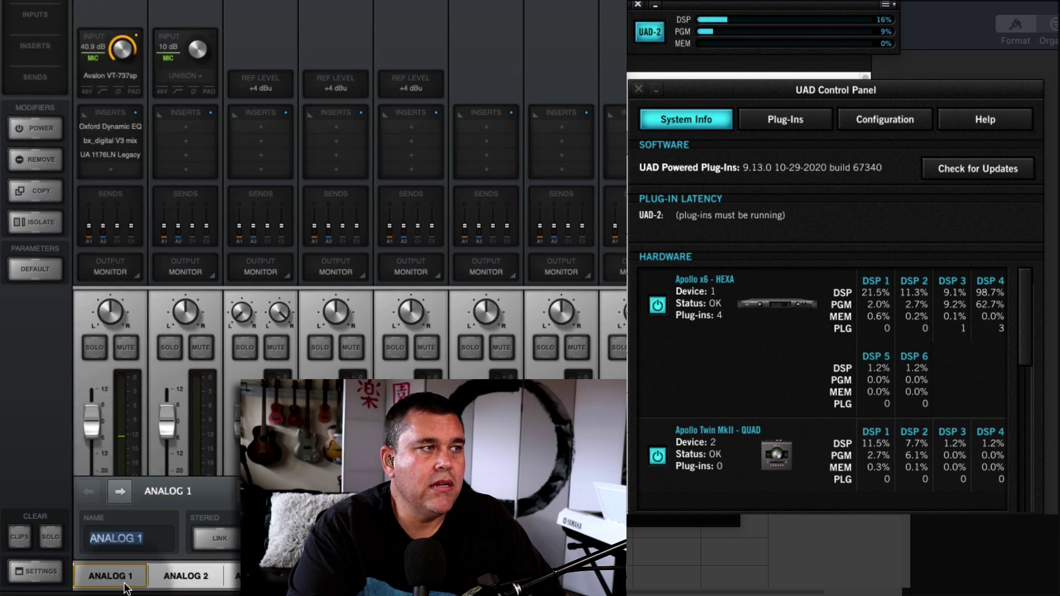
left_click(125, 584)
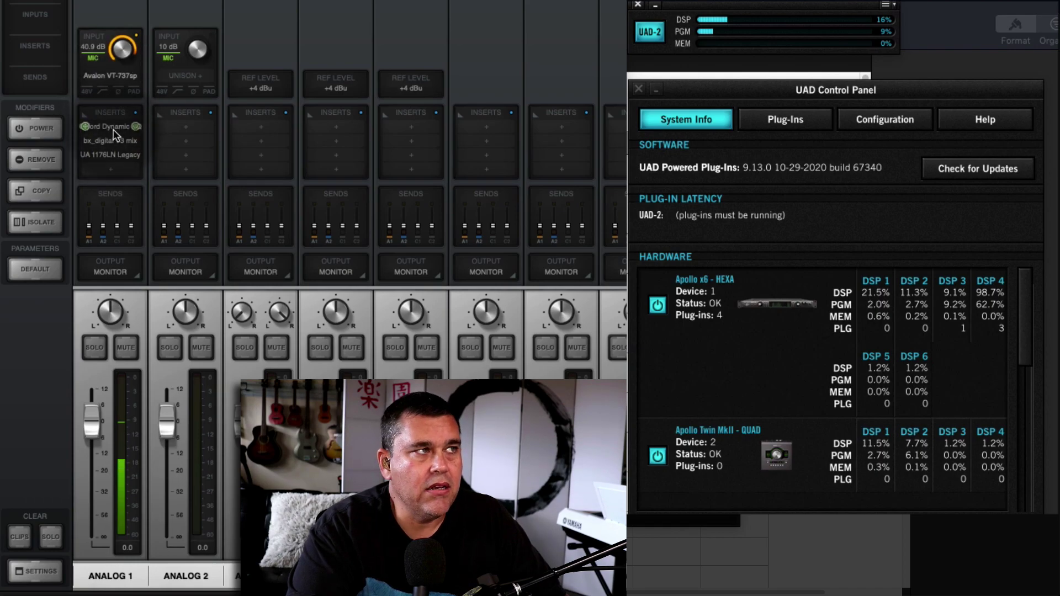
mouse_move(106, 81)
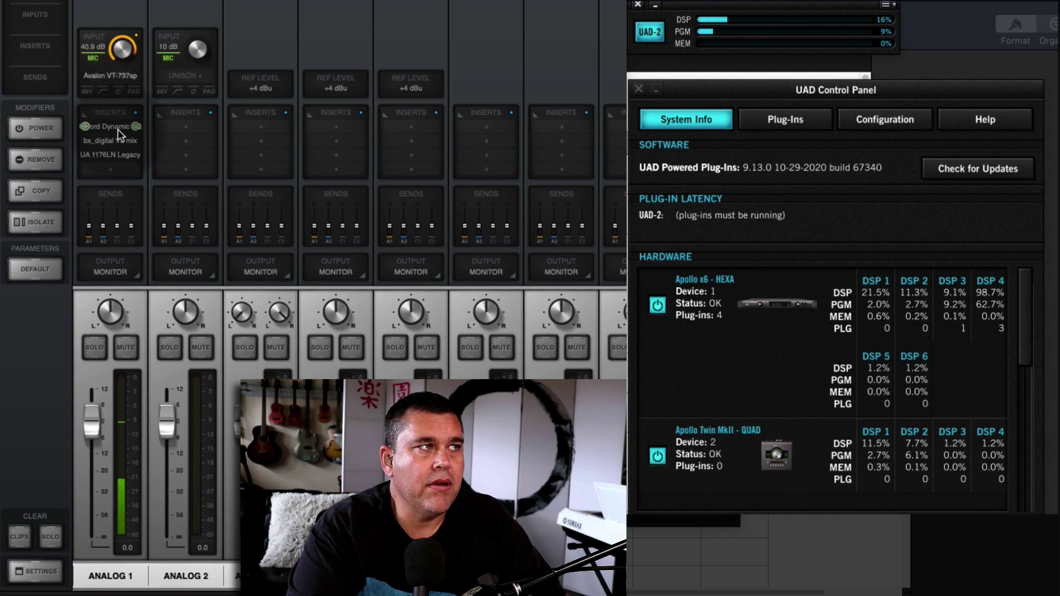
mouse_move(118, 139)
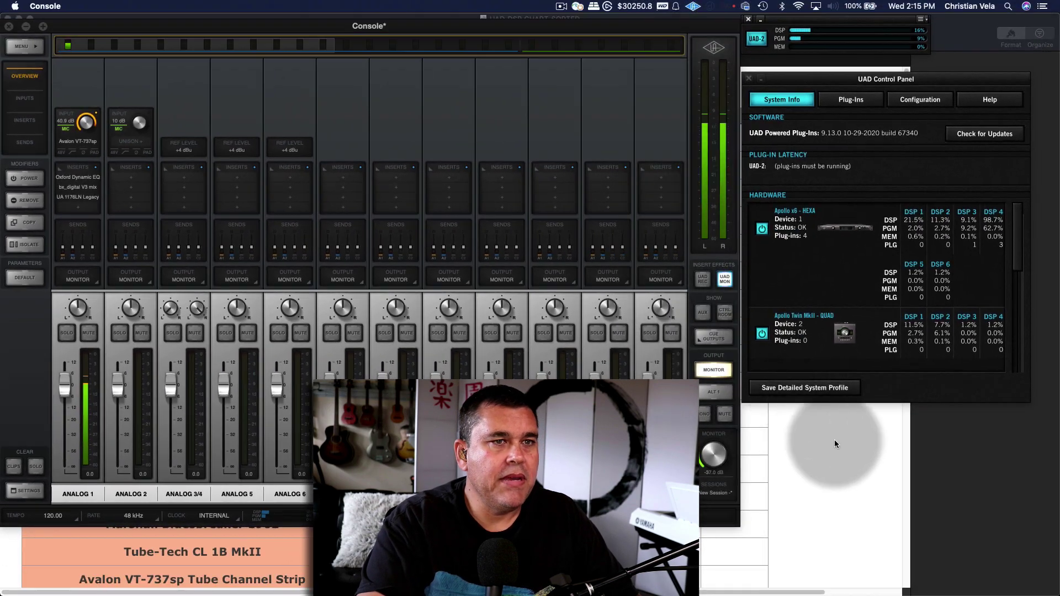
Switch to the UAD_DSP_CHART_SORTED spreadsheet in Numbers and look up the mono and stereo DSP usage of Capitol Chambers.
left_click(844, 440)
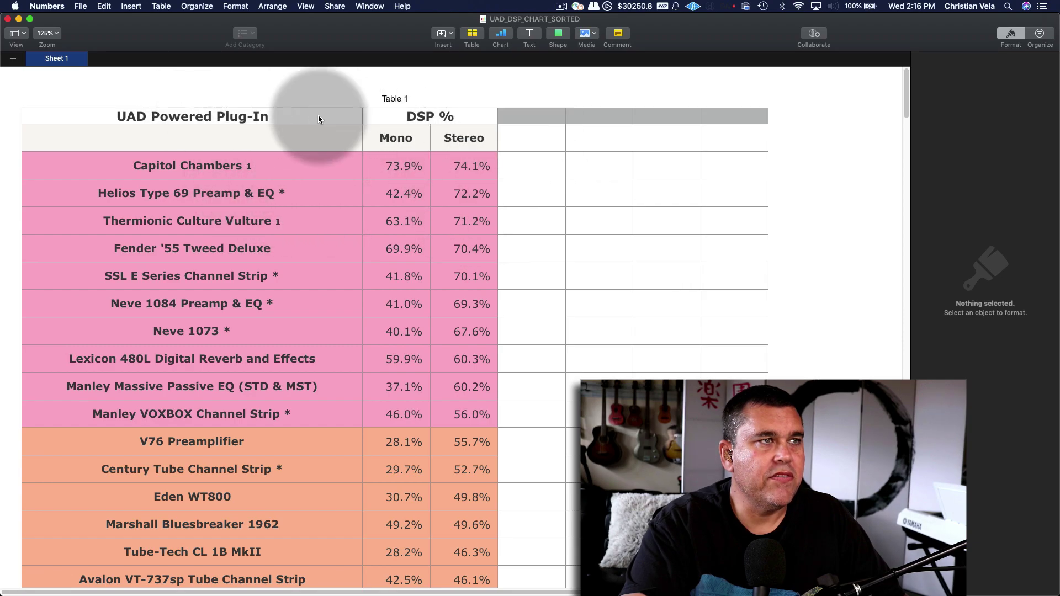
left_click(273, 169)
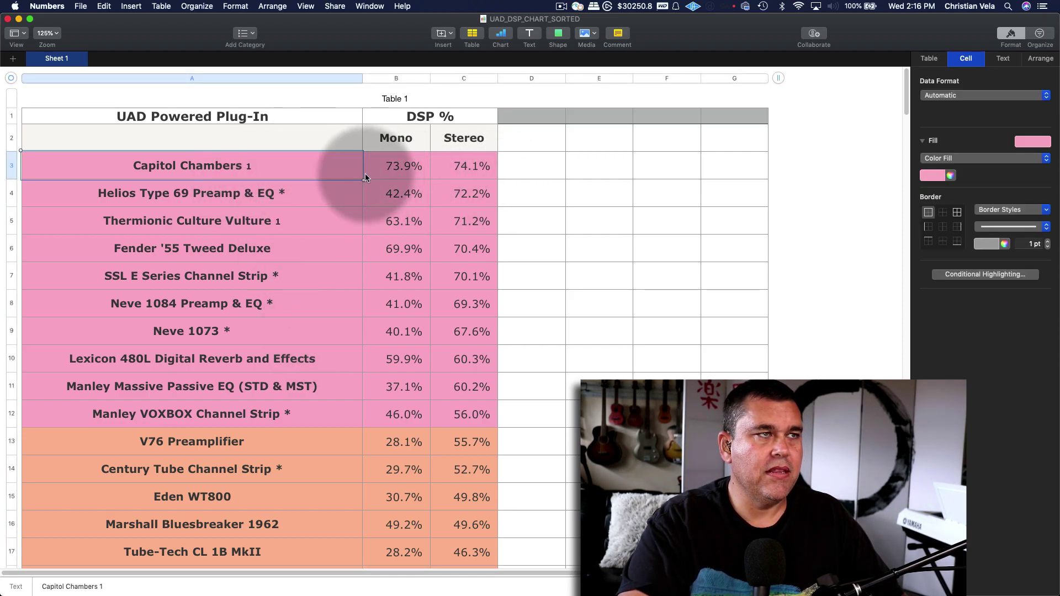
left_click(508, 171)
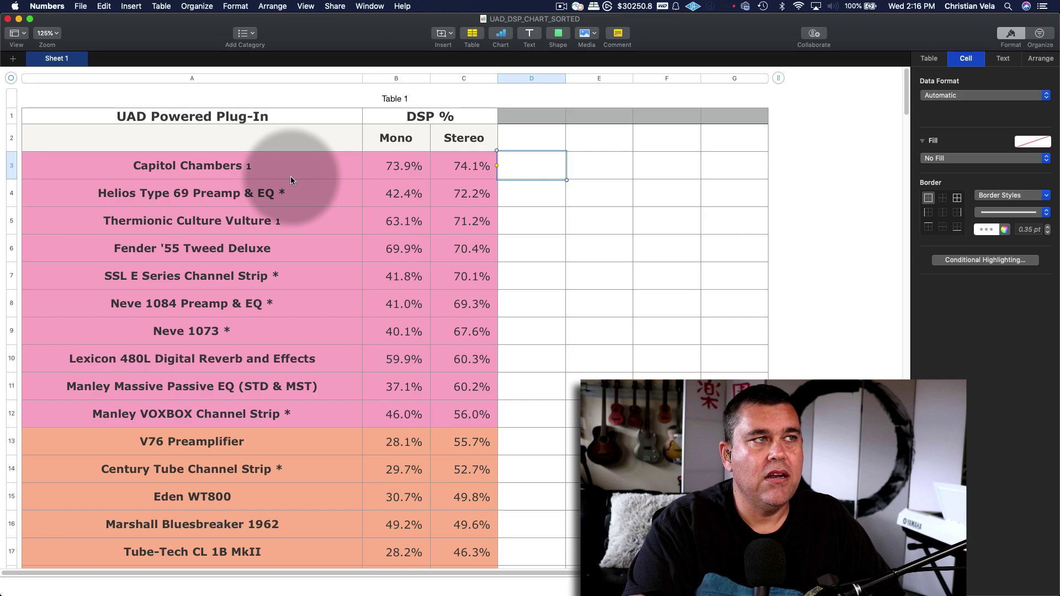
left_click(249, 172)
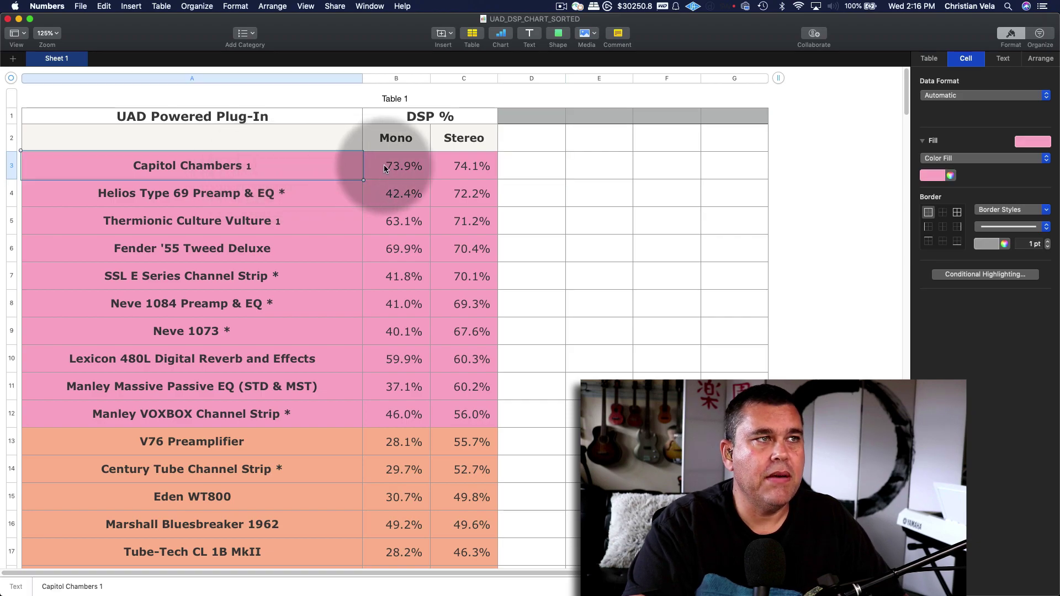
left_click(479, 169)
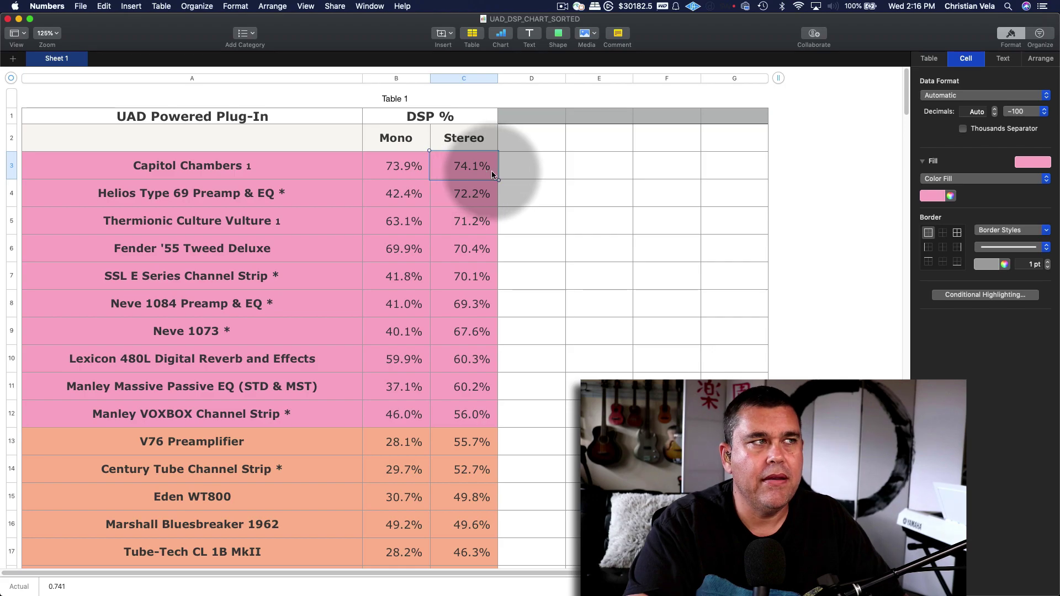
Look through the color-coded plug-in list from the heaviest DSP users to the lighter ones, and return to its beginning.
scroll(441, 209, "down", 5)
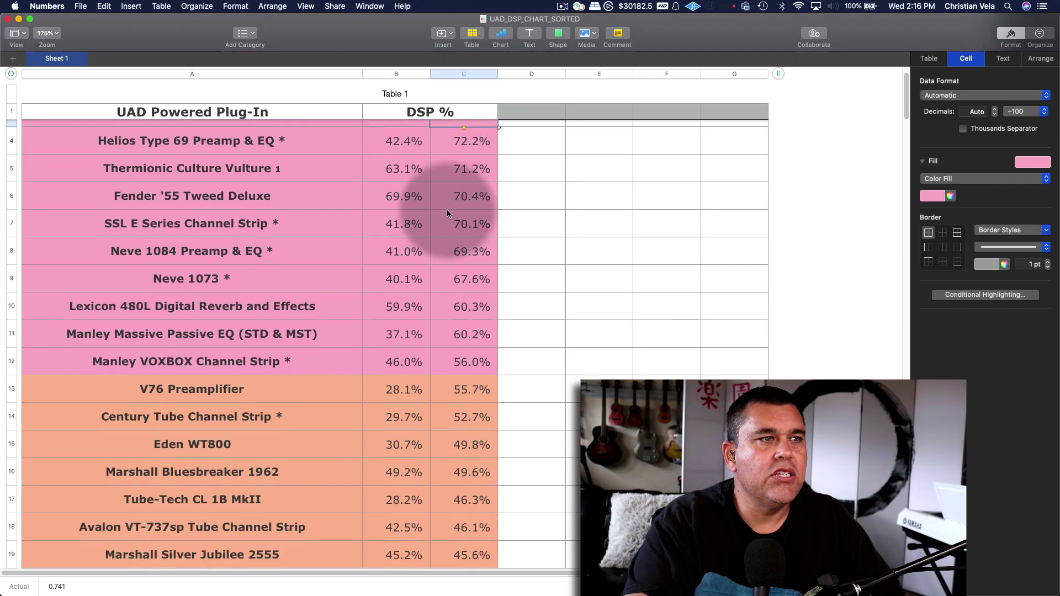
scroll(534, 252, "down", 15)
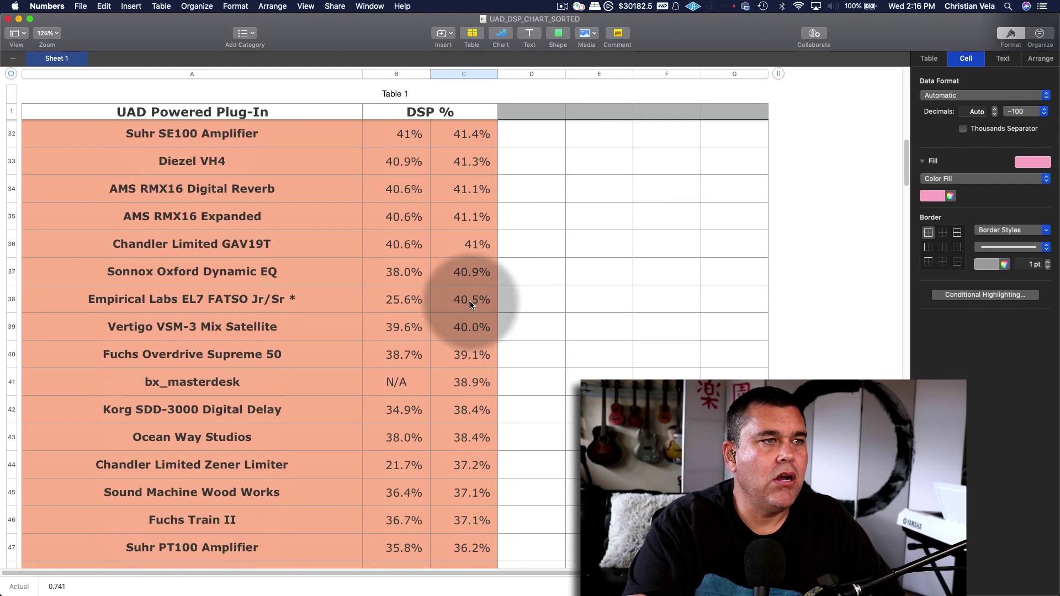
scroll(475, 315, "down", 20)
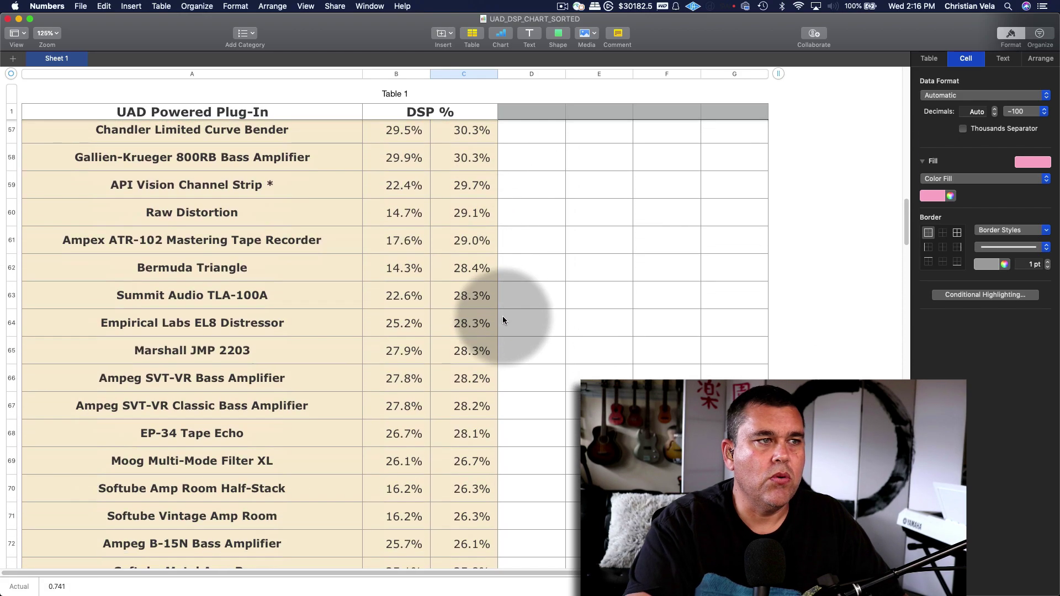
scroll(485, 376, "down", 20)
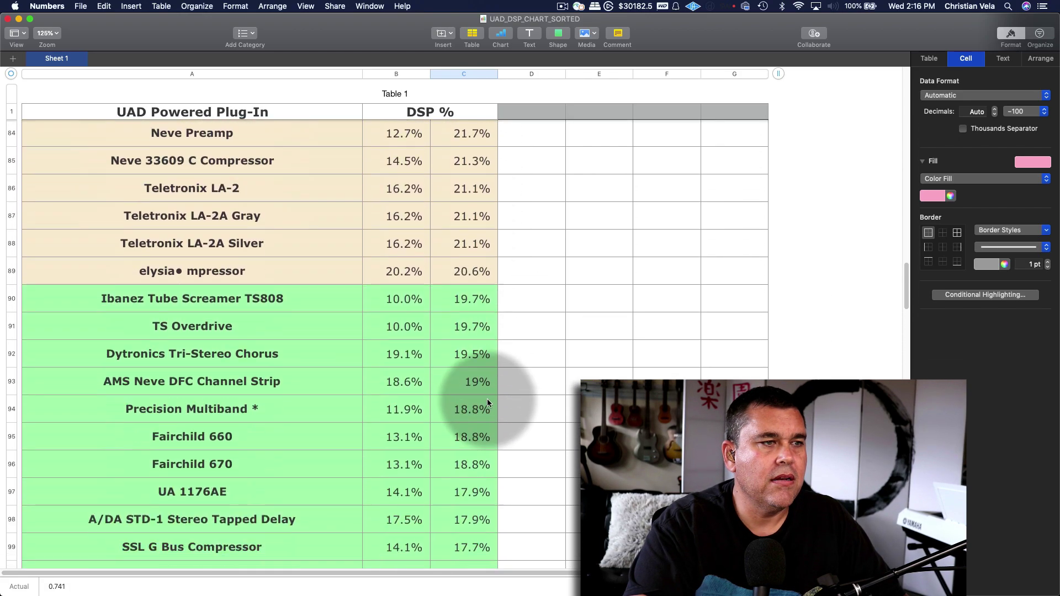
scroll(492, 420, "down", 15)
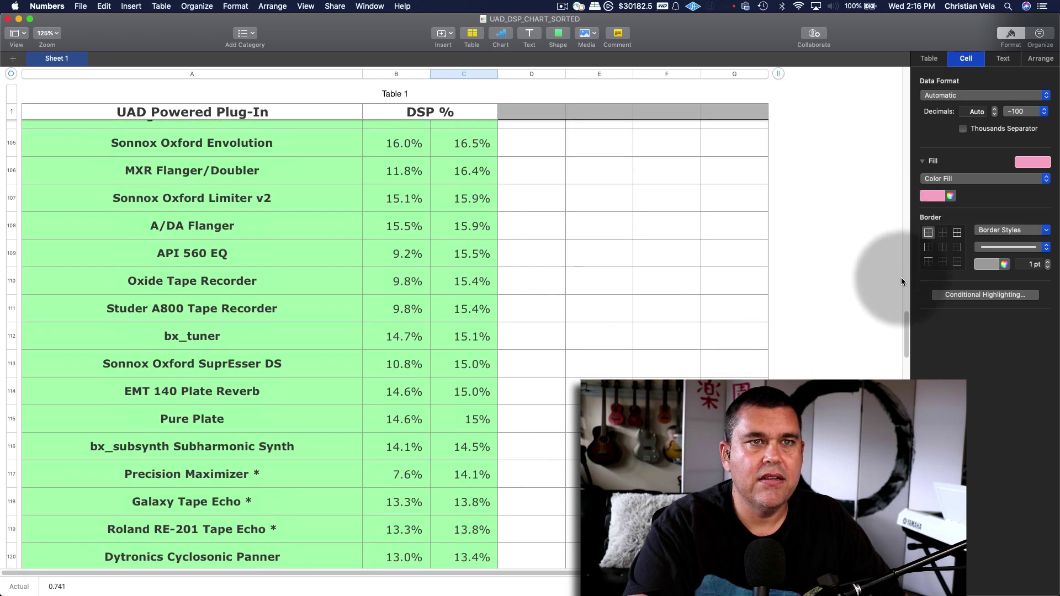
left_click_drag(906, 338, 906, 102)
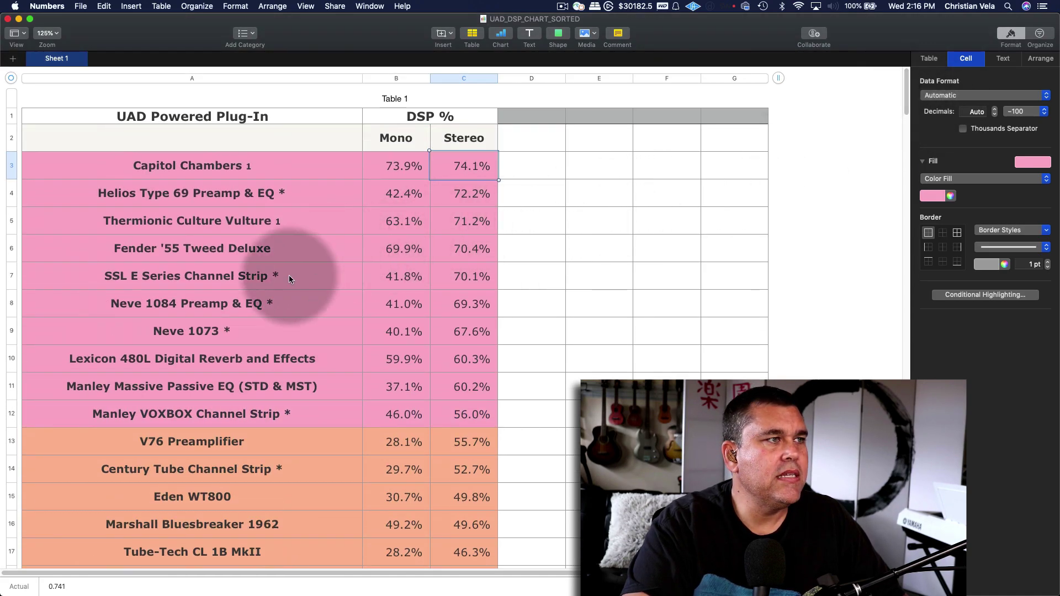
Look up the stereo DSP usage of the SSL E Series Channel Strip.
left_click(262, 279)
left_click_drag(262, 281, 480, 283)
left_click(465, 279)
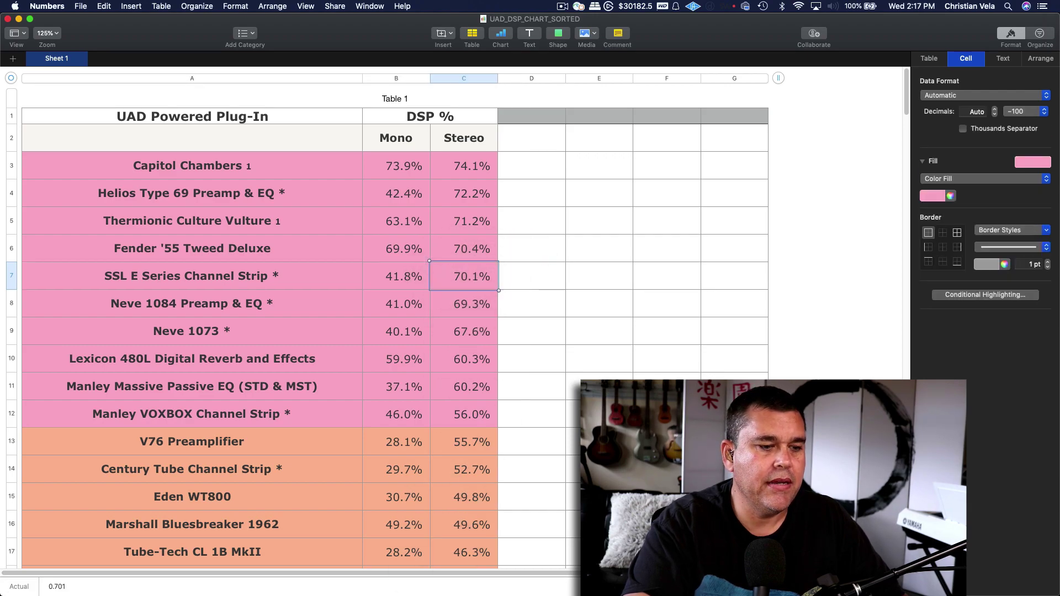
Switch to Console and load the SSL E Channel Strip from the Dynamics category into the first insert of ANALOG 3/4.
key("super+Tab")
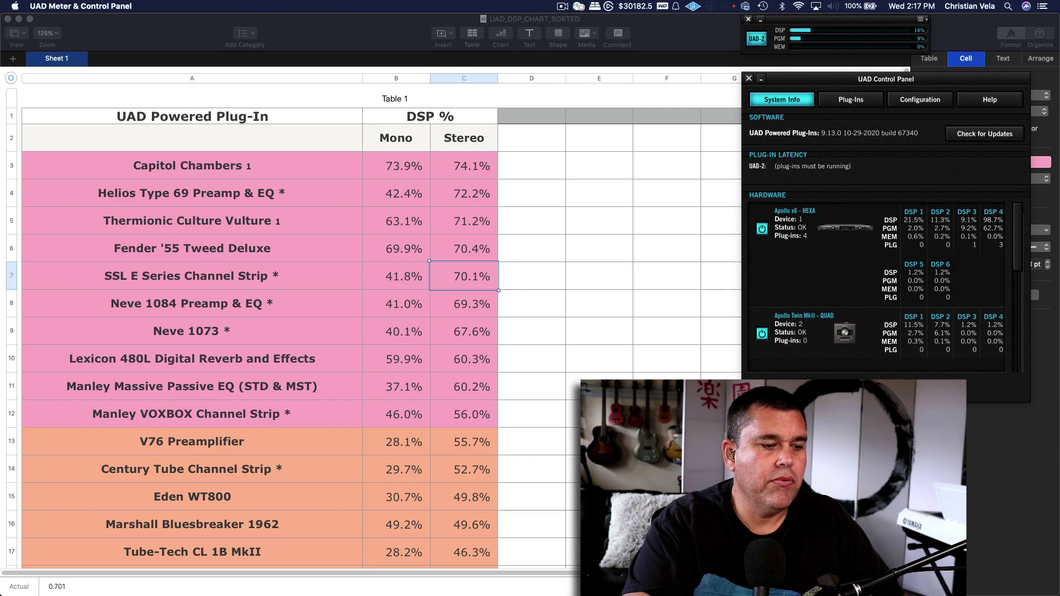
key("super+Tab")
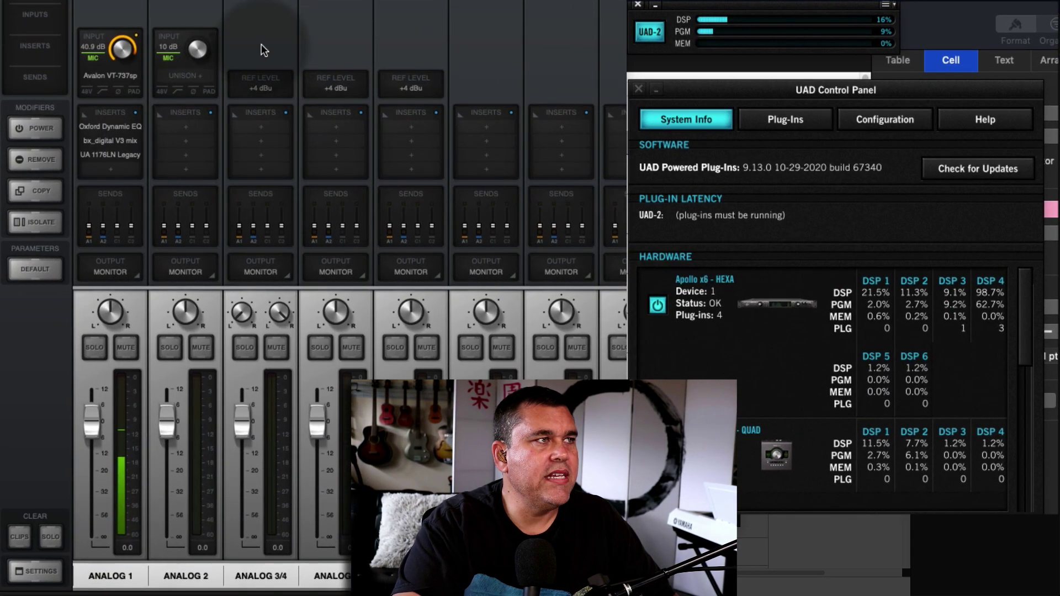
left_click(264, 124)
left_click(370, 197)
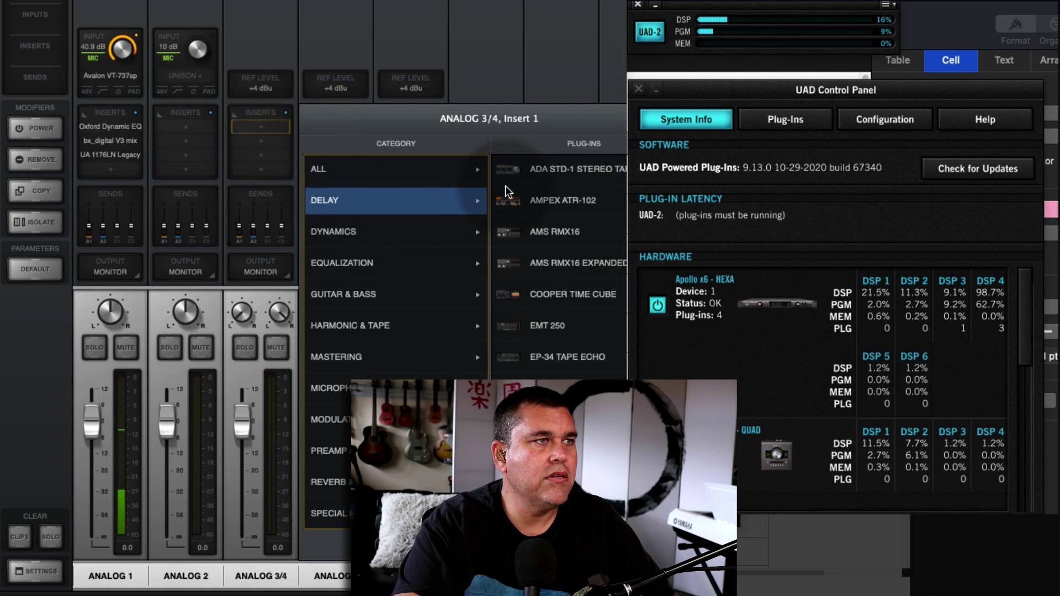
left_click(435, 230)
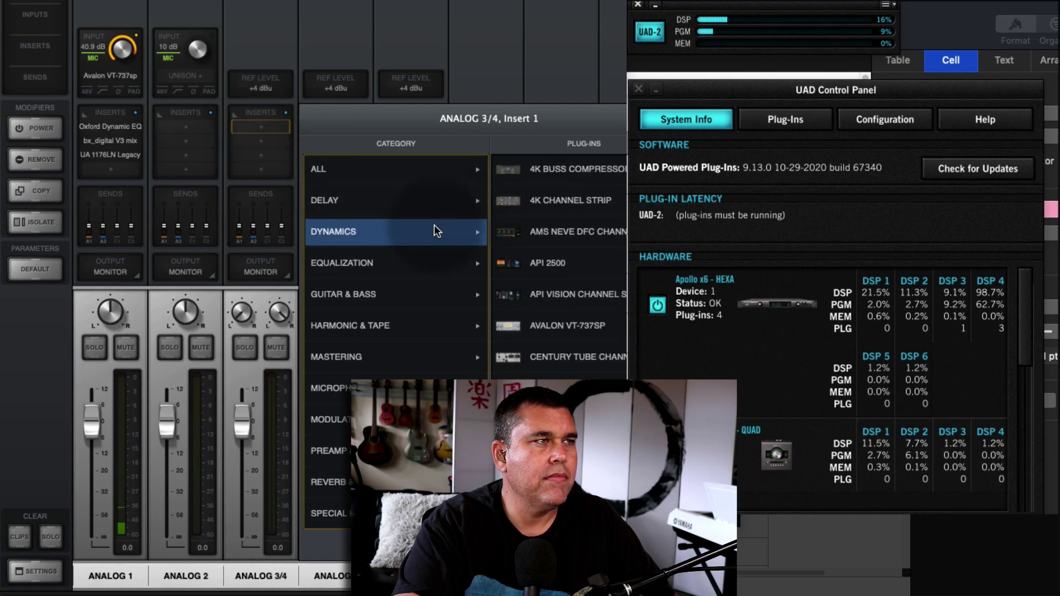
scroll(597, 309, "down", 5)
scroll(600, 330, "down", 5)
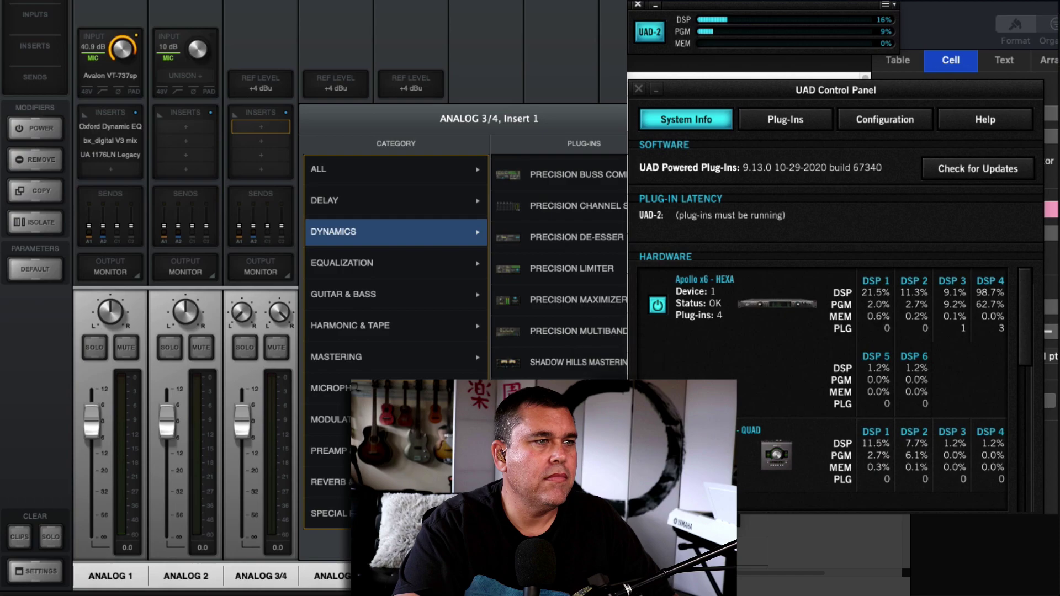
left_click(574, 394)
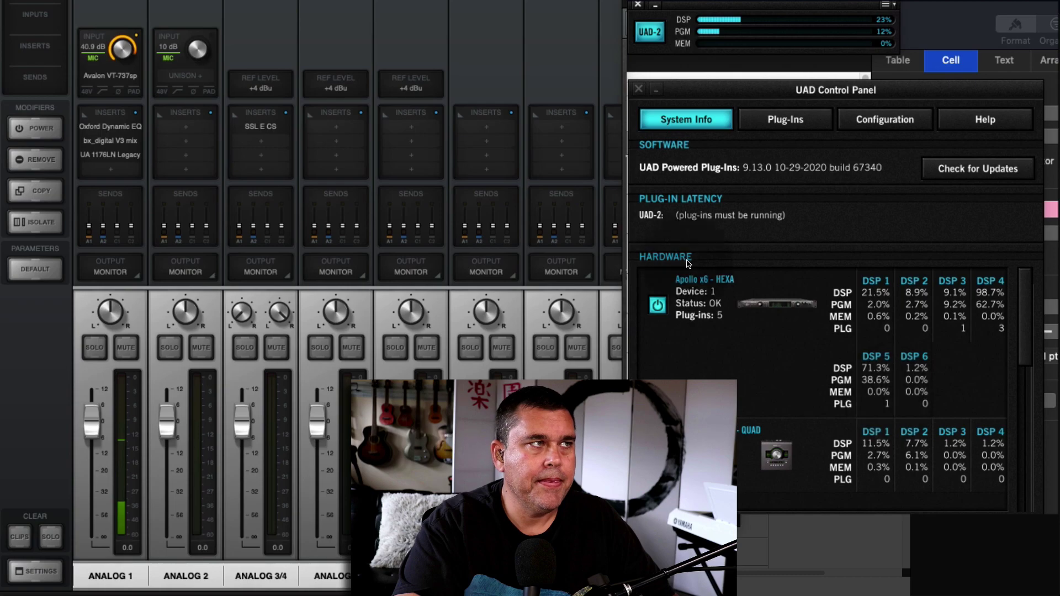
Copy the SSL E CS plug-in to the second insert of ANALOG 3/4 and decline learning about managing DSP resources.
mouse_move(260, 127)
left_click(57, 195)
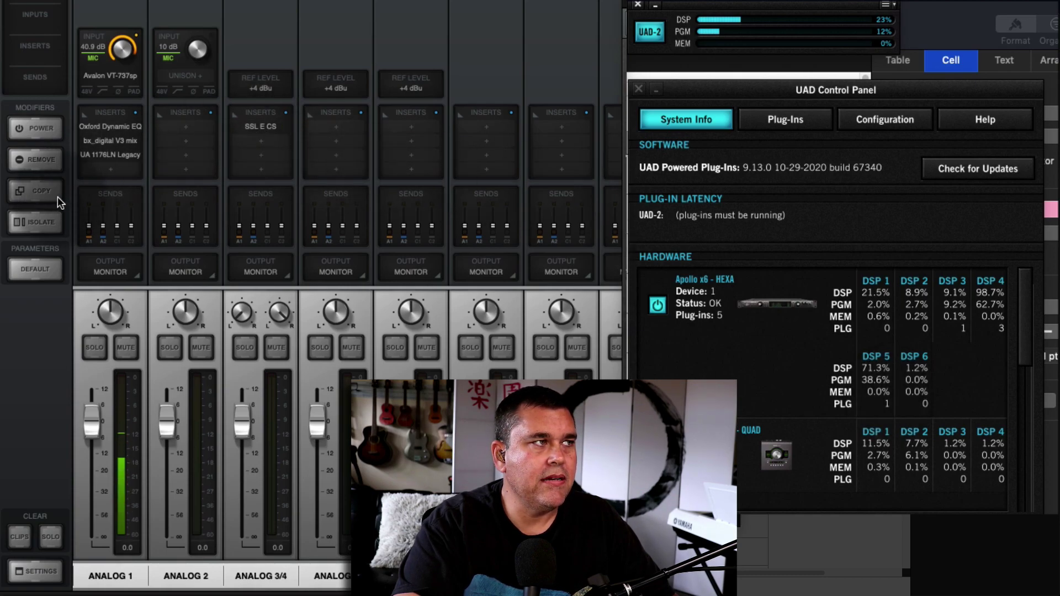
left_click(265, 127)
left_click(262, 141)
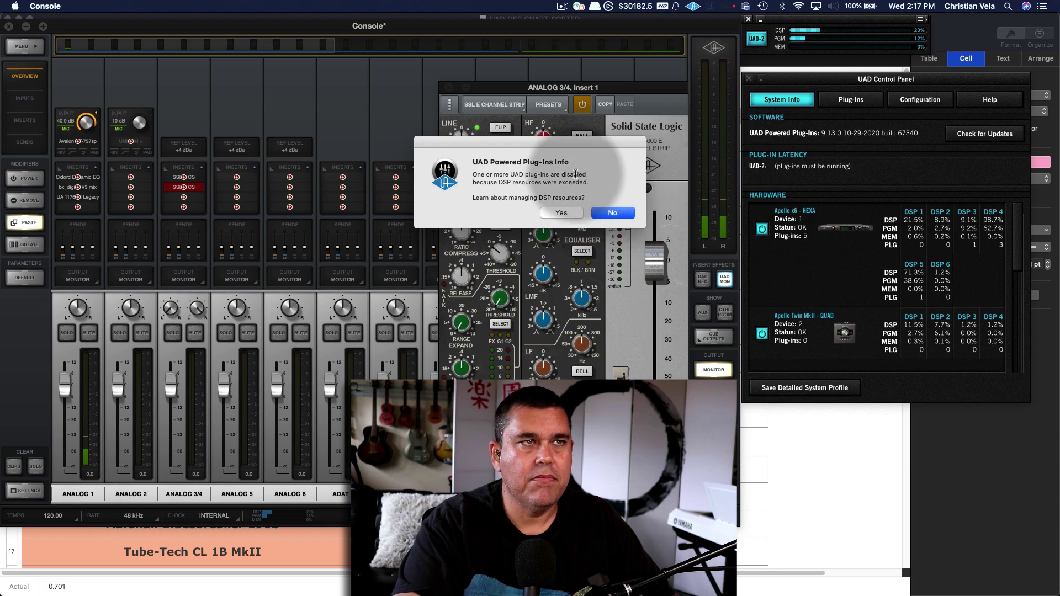
left_click_drag(594, 139, 565, 153)
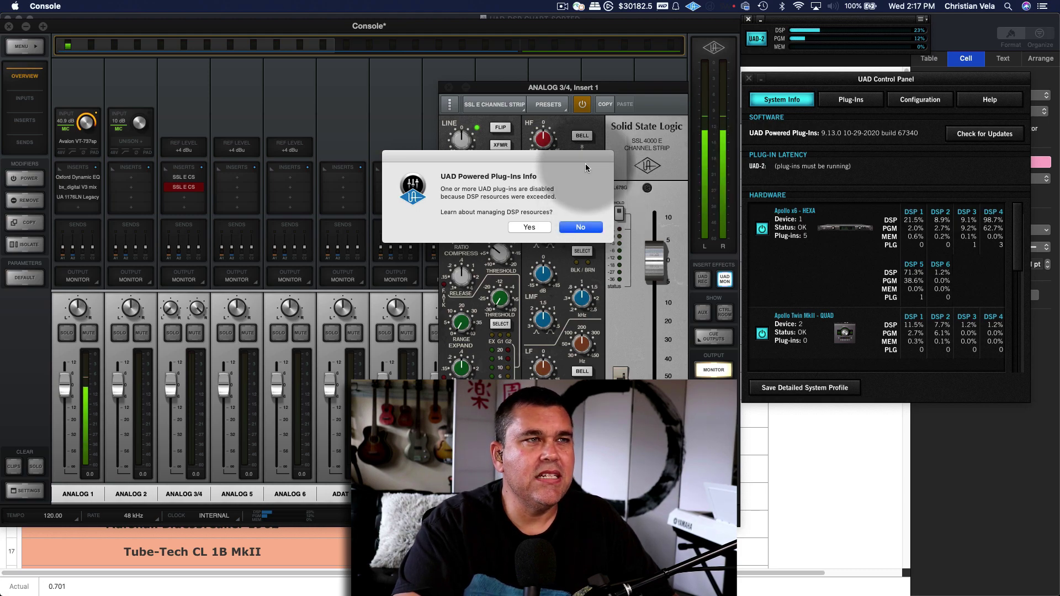
left_click(578, 229)
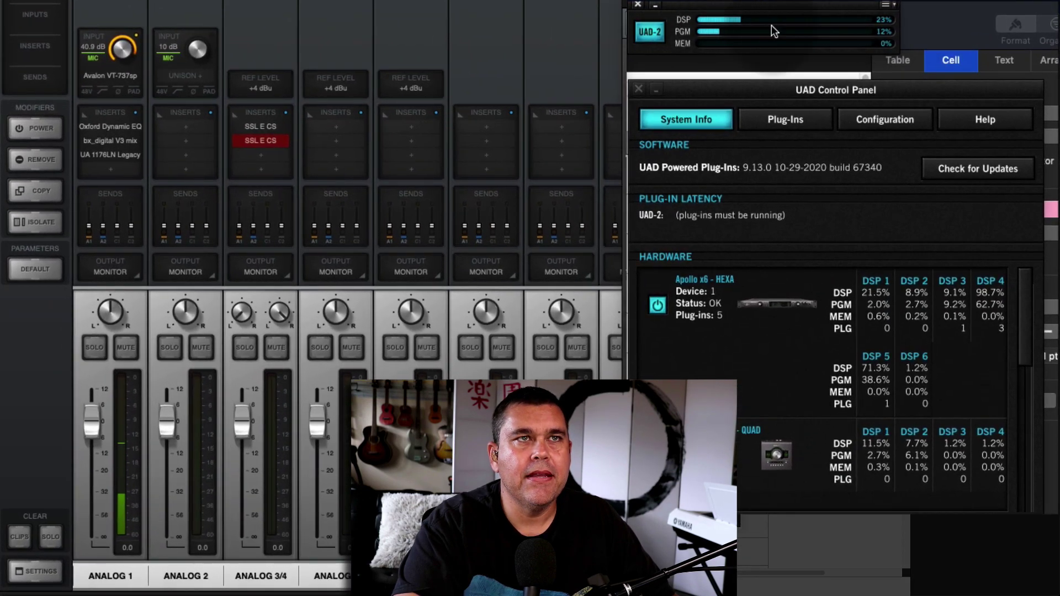
left_click(782, 11)
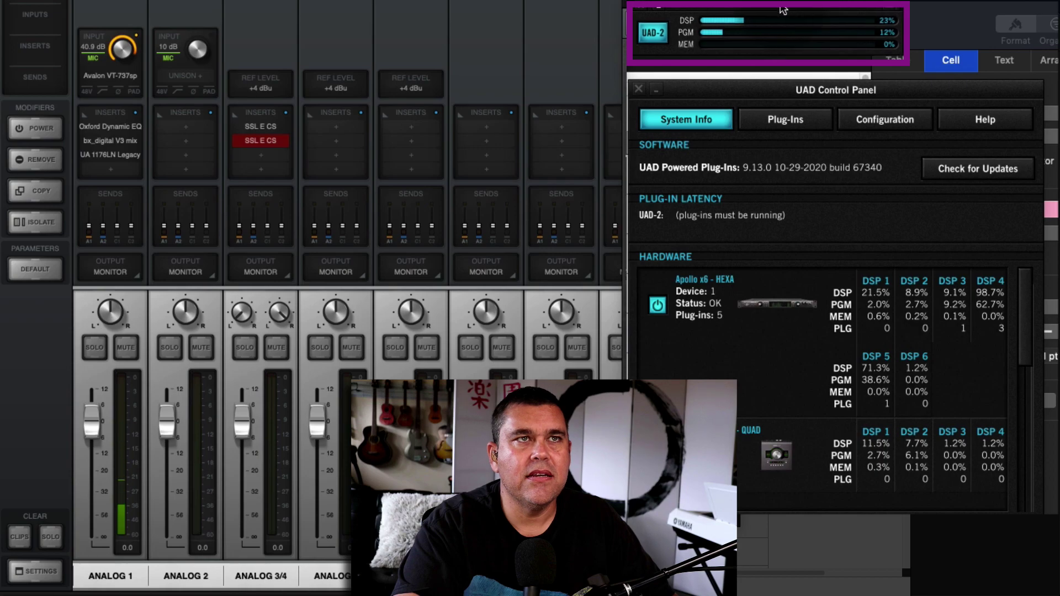
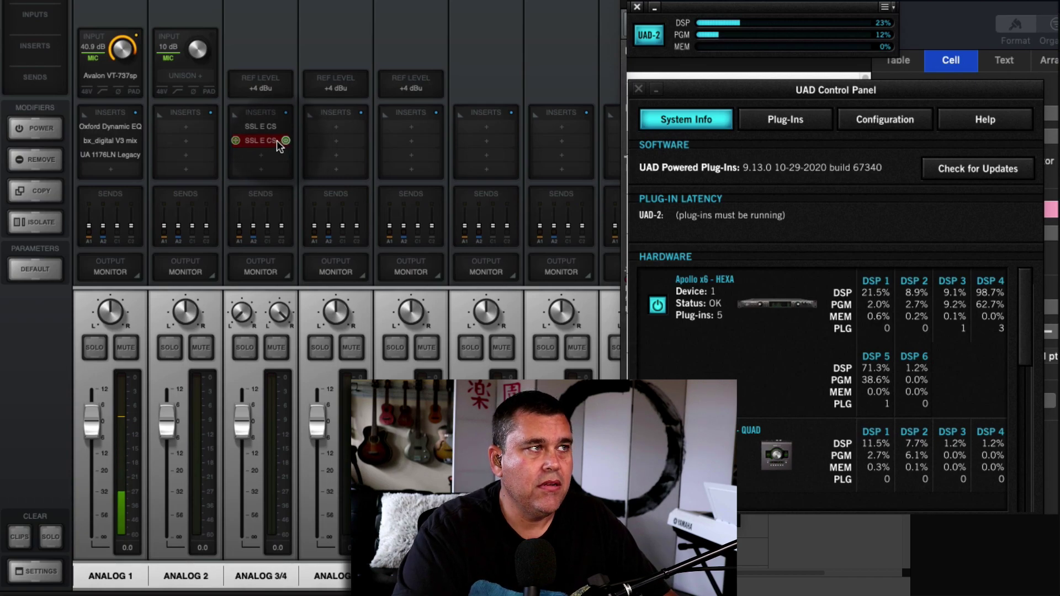
Remove the disabled SSL E CS plug-in from the second insert of ANALOG 3/4.
right_click(271, 139)
left_click(306, 236)
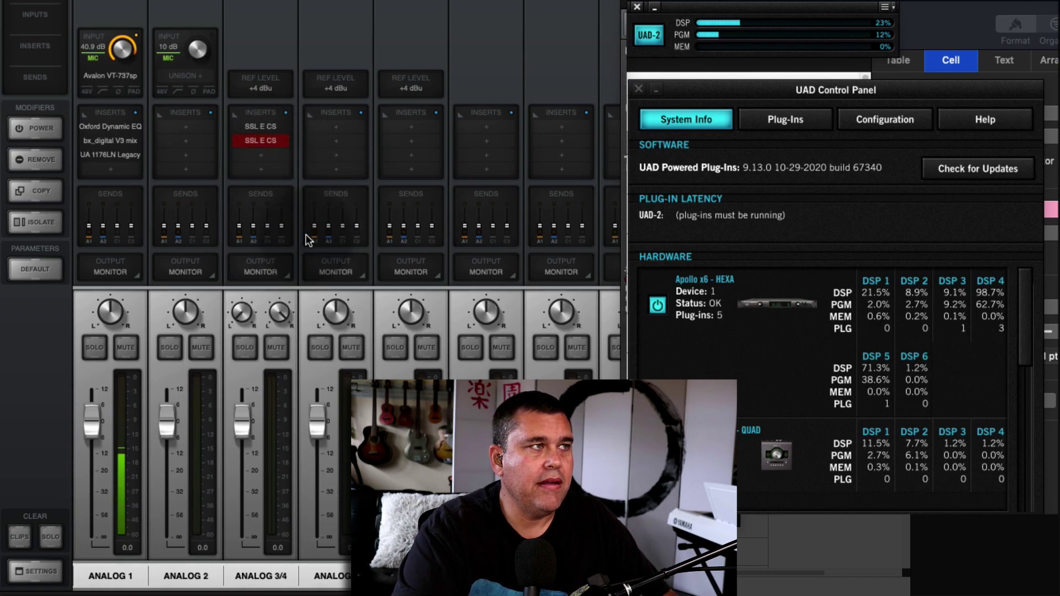
Set the Apollo x6's channel DSP pairing to pair 2 in the hardware settings and close the settings.
left_click(28, 575)
left_click_drag(635, 65, 307, 1)
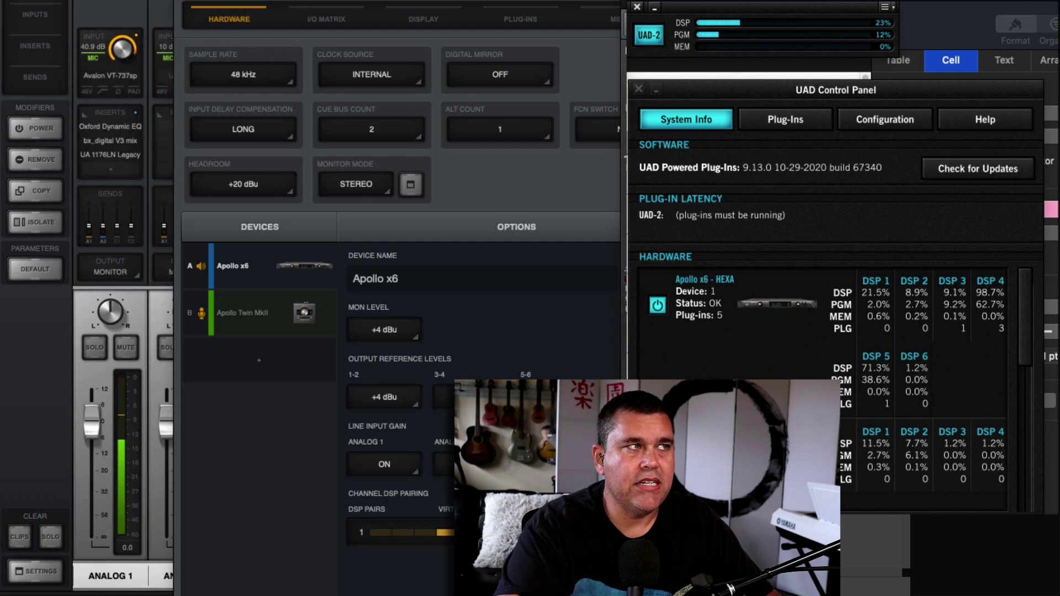
left_click_drag(186, 54, 326, 48)
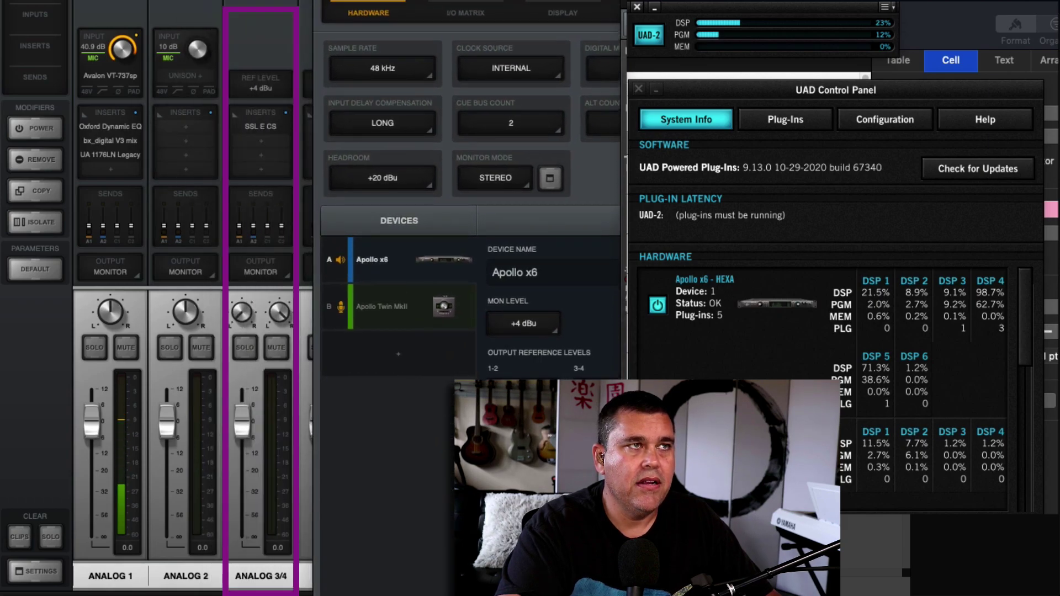
left_click(261, 126)
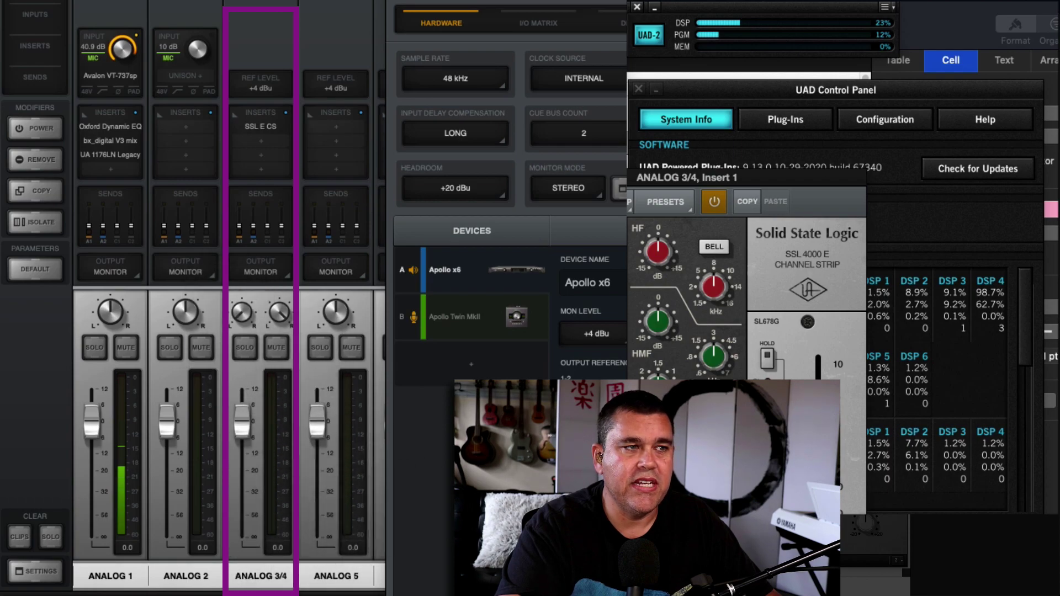
left_click(650, 541)
left_click_drag(649, 541, 640, 539)
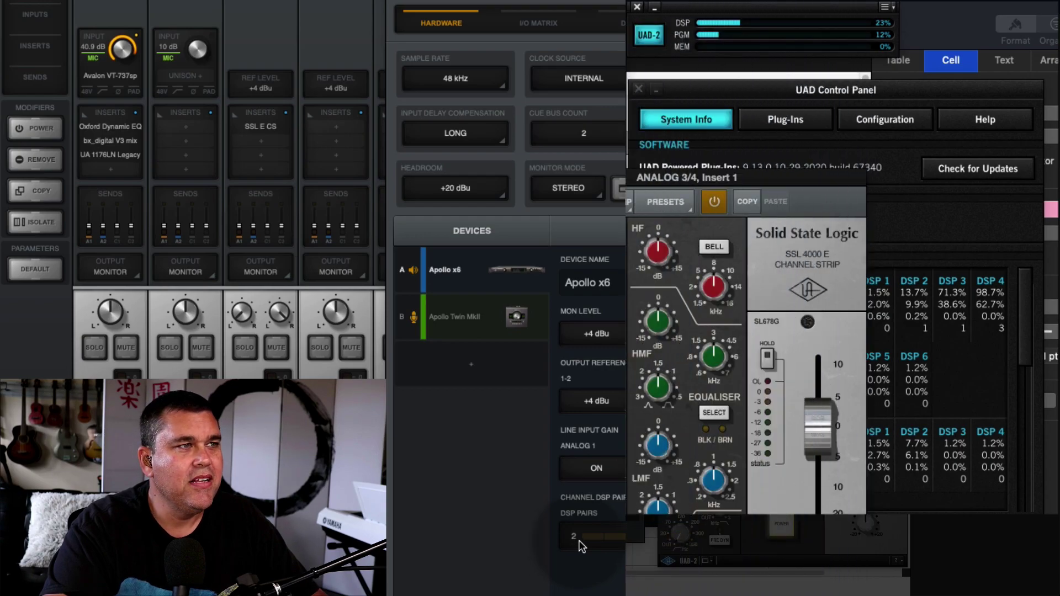
left_click(272, 145)
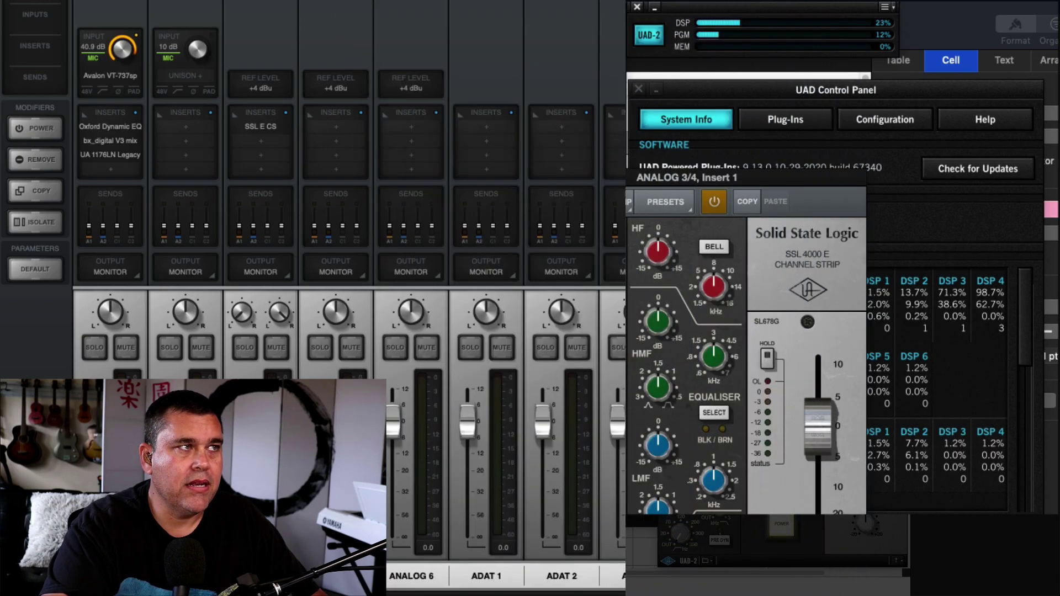
mouse_move(258, 128)
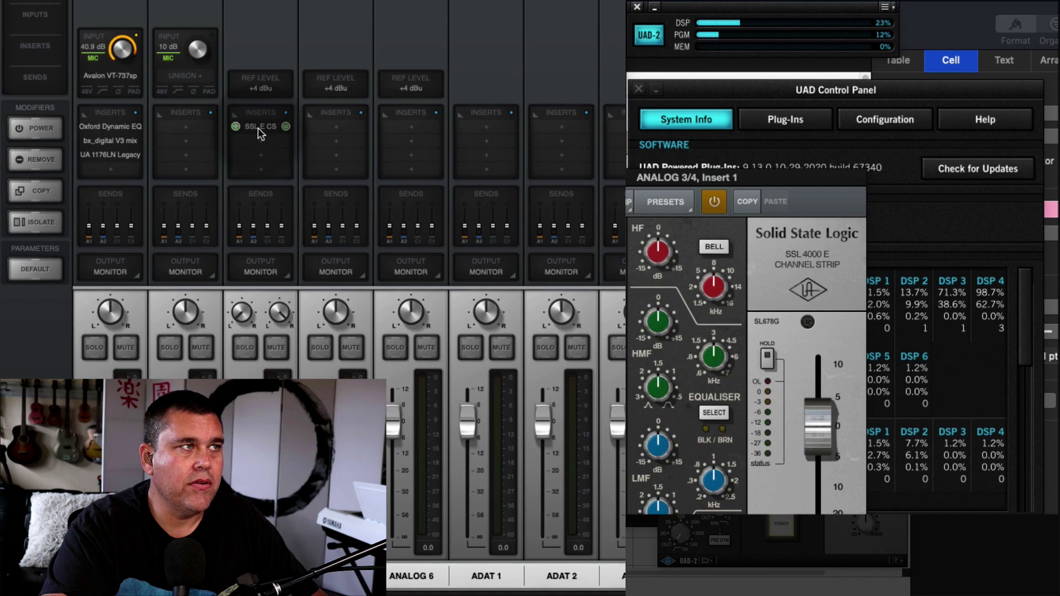
Copy the SSL E CS plug-in from the first to the second insert of ANALOG 3/4 in Console.
left_click(37, 190)
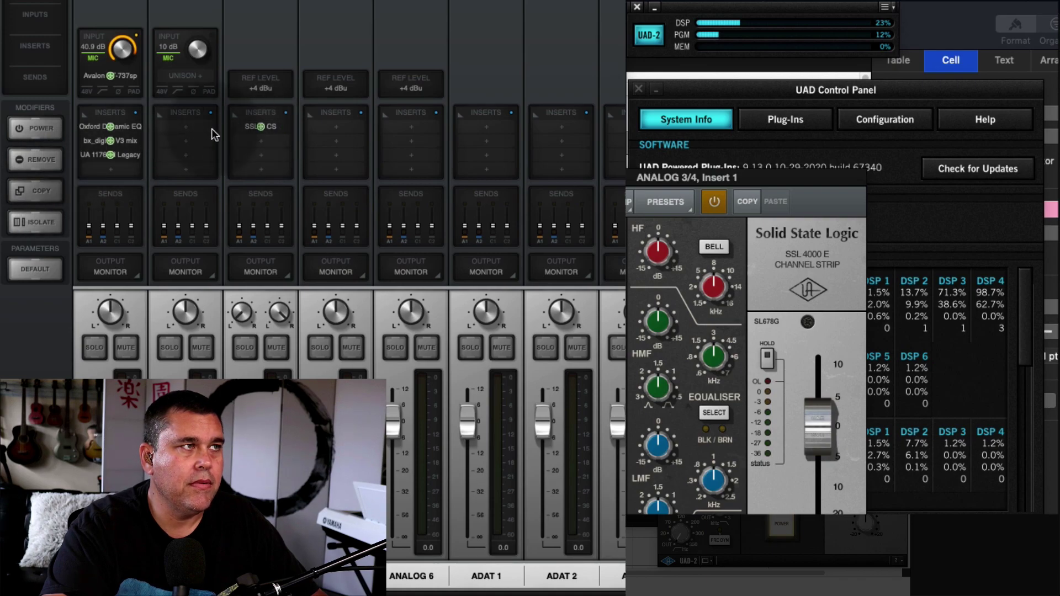
left_click(261, 126)
left_click(260, 140)
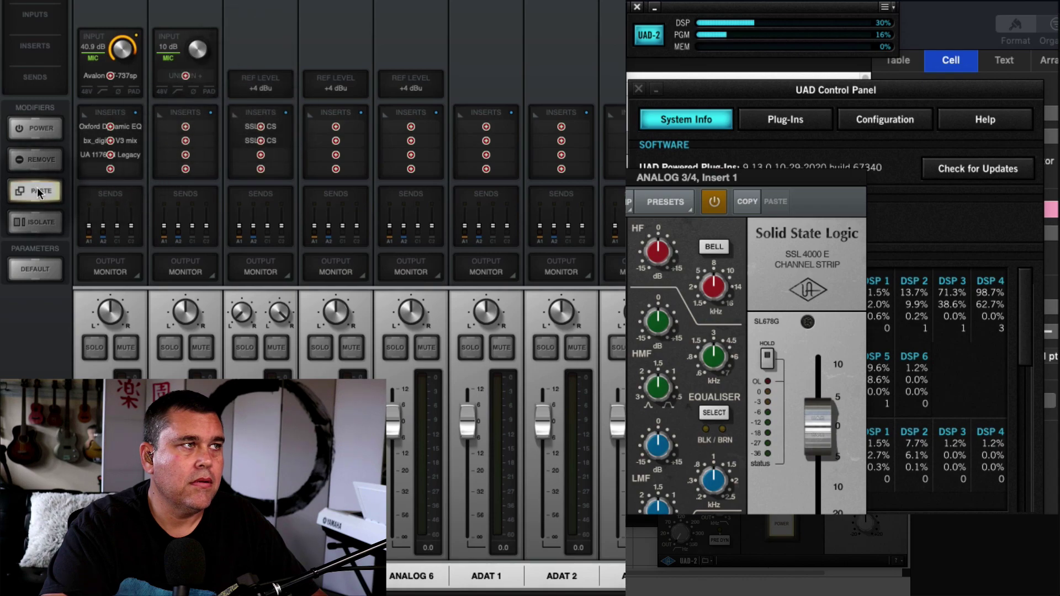
left_click(267, 53)
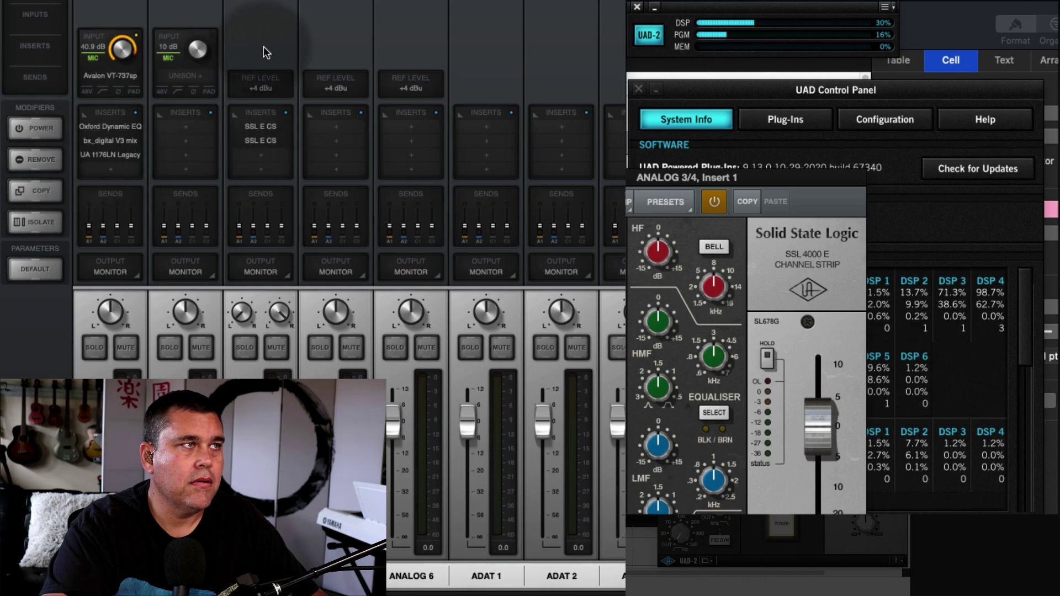
Open the SSL E CS in the second insert of ANALOG 3/4 and check the hardware DSP usage under System Info.
left_click(267, 141)
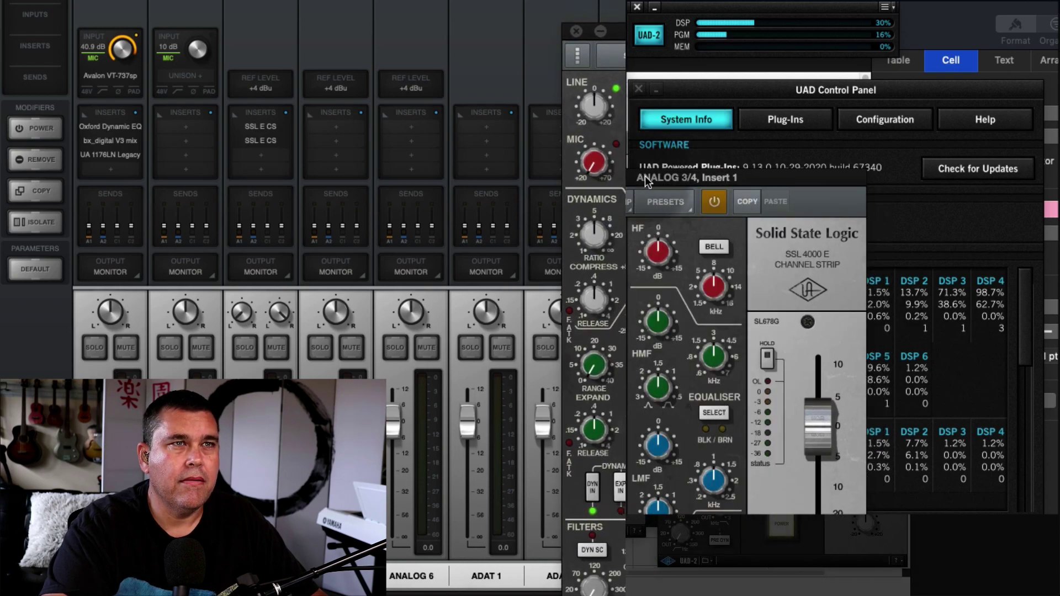
left_click(686, 119)
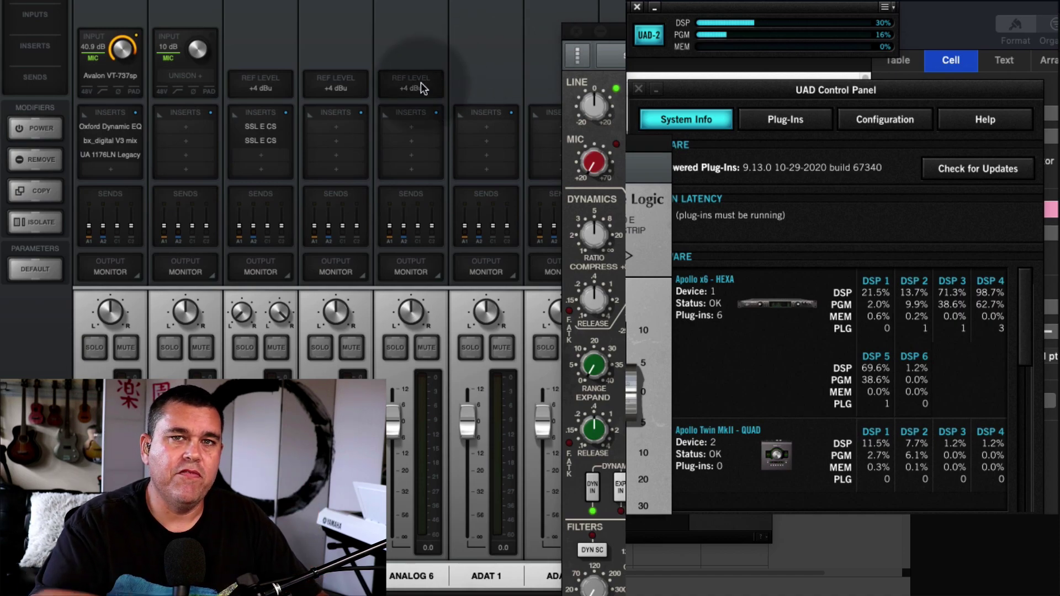
left_click(274, 141)
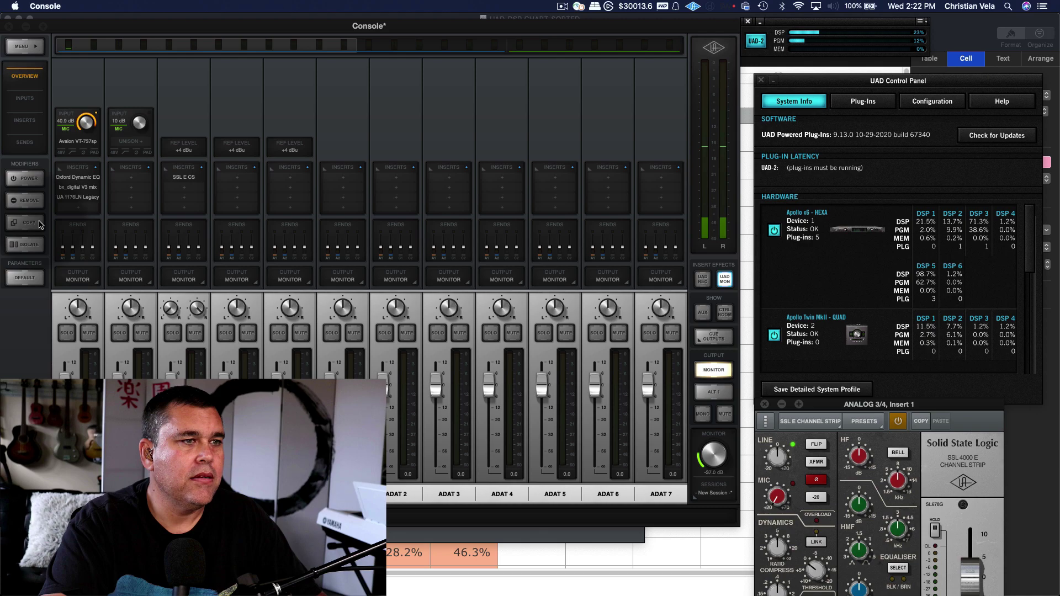
Copy the SSL E CS from ANALOG 3/4 to the first inserts of ANALOG 5 through ADAT 7, declining DSP resource help.
left_click(40, 225)
left_click(184, 177)
mouse_move(237, 177)
left_mouse_down()
mouse_move(328, 166)
mouse_move(500, 178)
mouse_move(417, 130)
mouse_move(415, 165)
mouse_move(267, 189)
mouse_move(399, 114)
mouse_move(563, 176)
mouse_move(552, 171)
mouse_move(577, 146)
mouse_move(609, 180)
mouse_move(661, 177)
left_mouse_up()
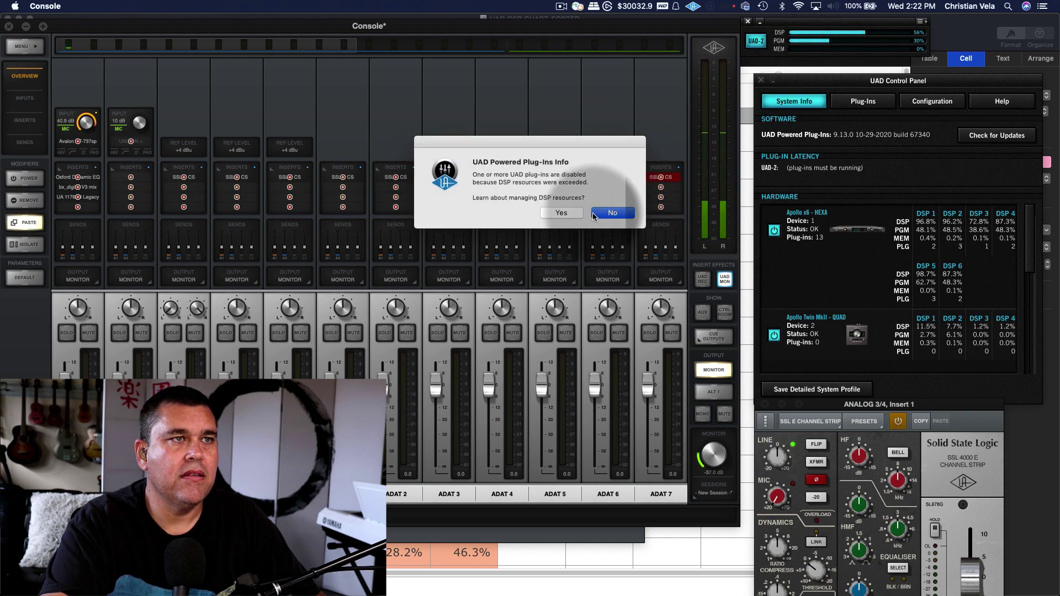
left_click(610, 213)
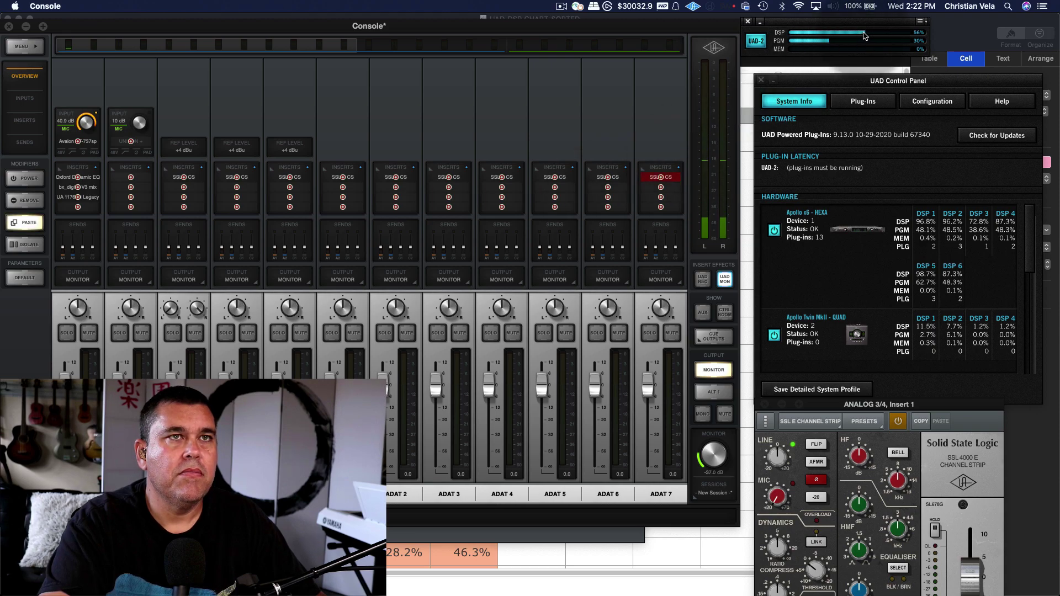
left_click(610, 160)
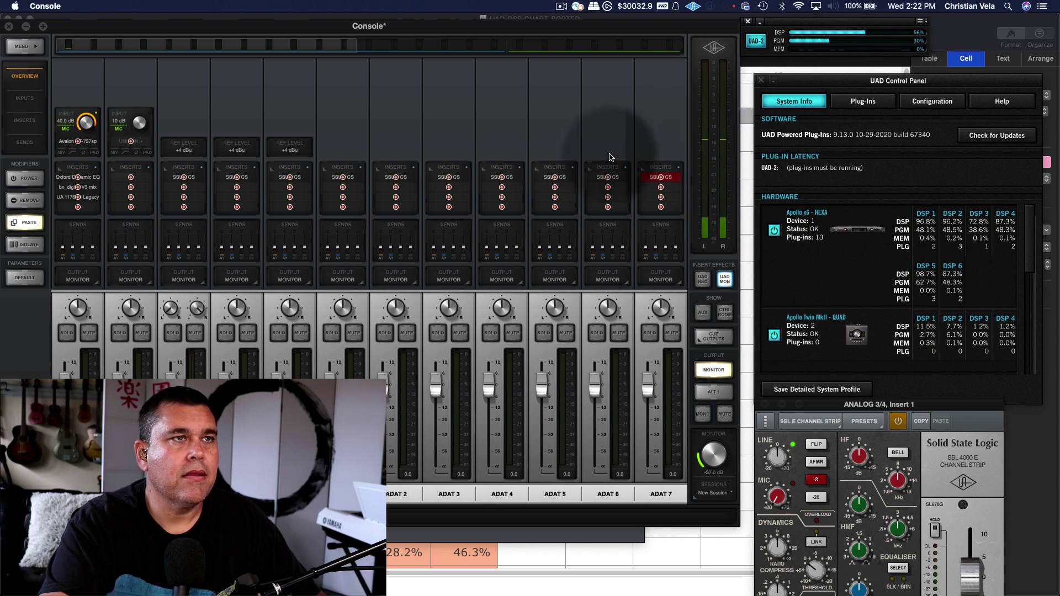
left_click(25, 222)
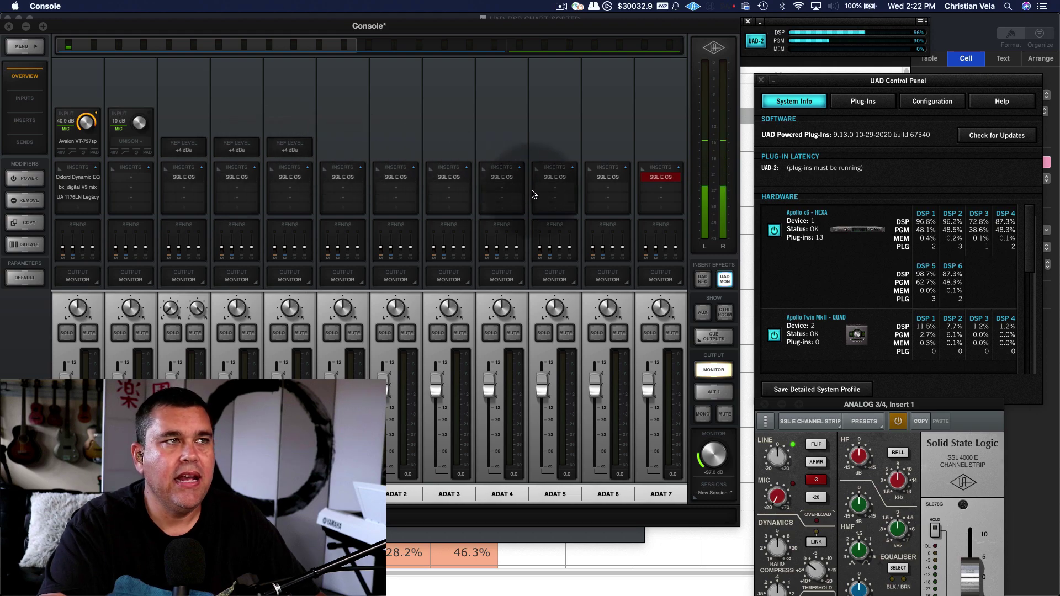
Remove the disabled SSL E CS plug-in from ADAT 7 and enlarge the Console window.
right_click(658, 180)
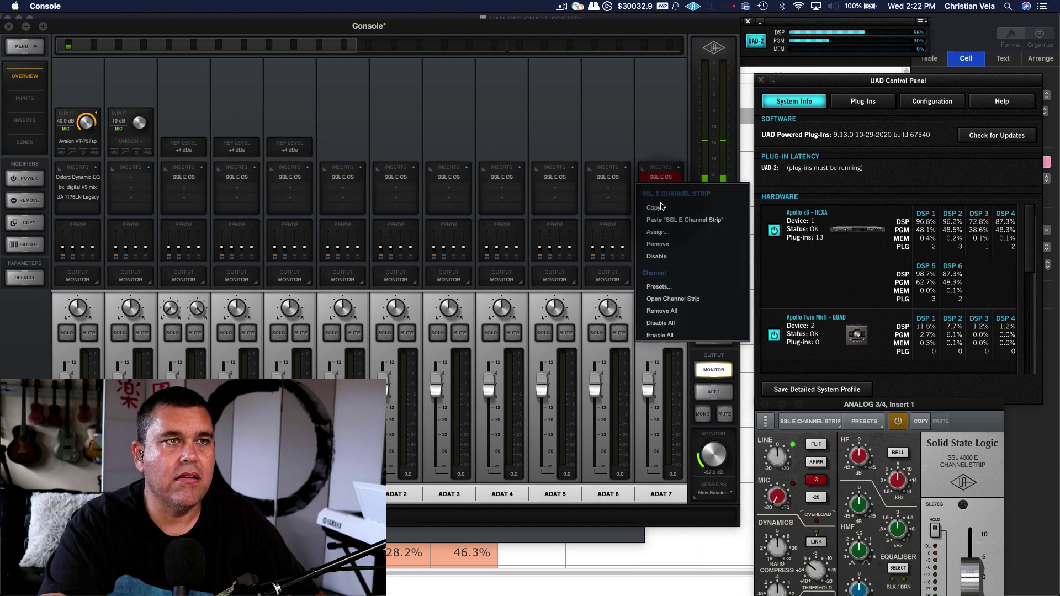
left_click(675, 244)
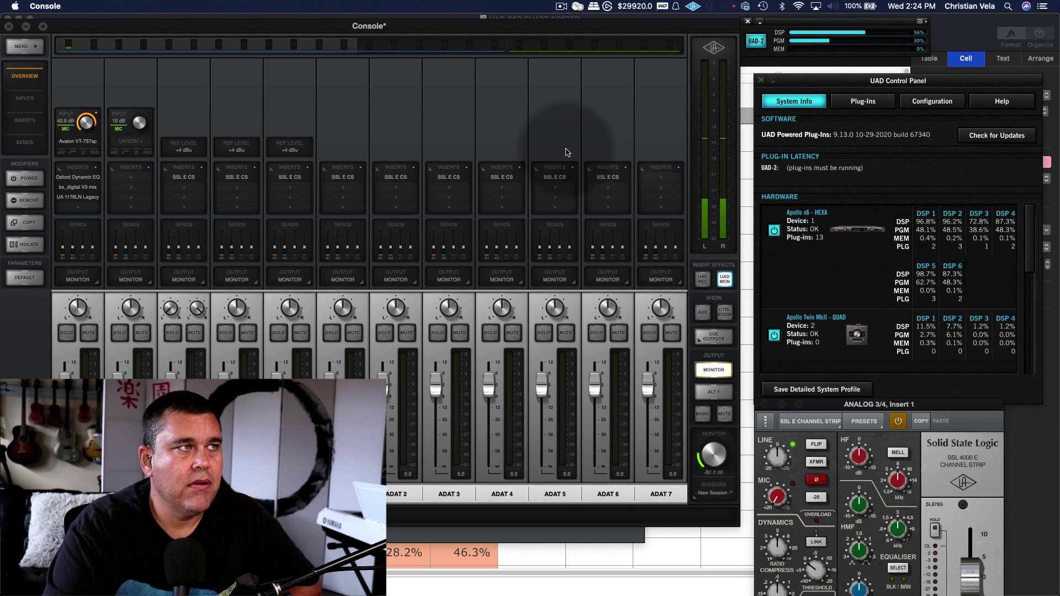
left_click(43, 26)
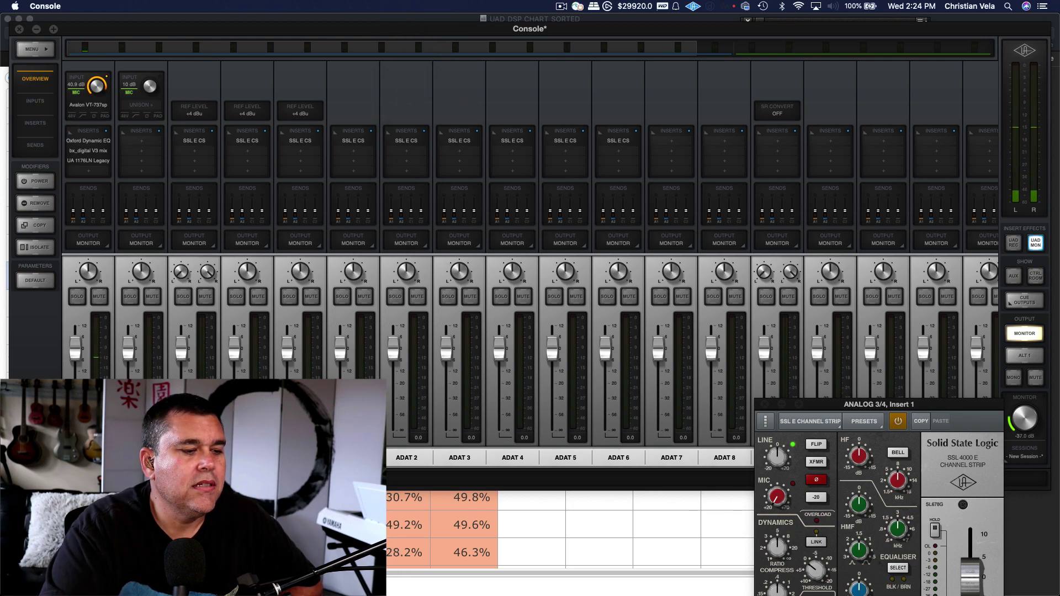
Switch to LUNA's Mixer Demo session, look through the ADAT and virtual channels in Console, and select TRACK.
key("super+Tab")
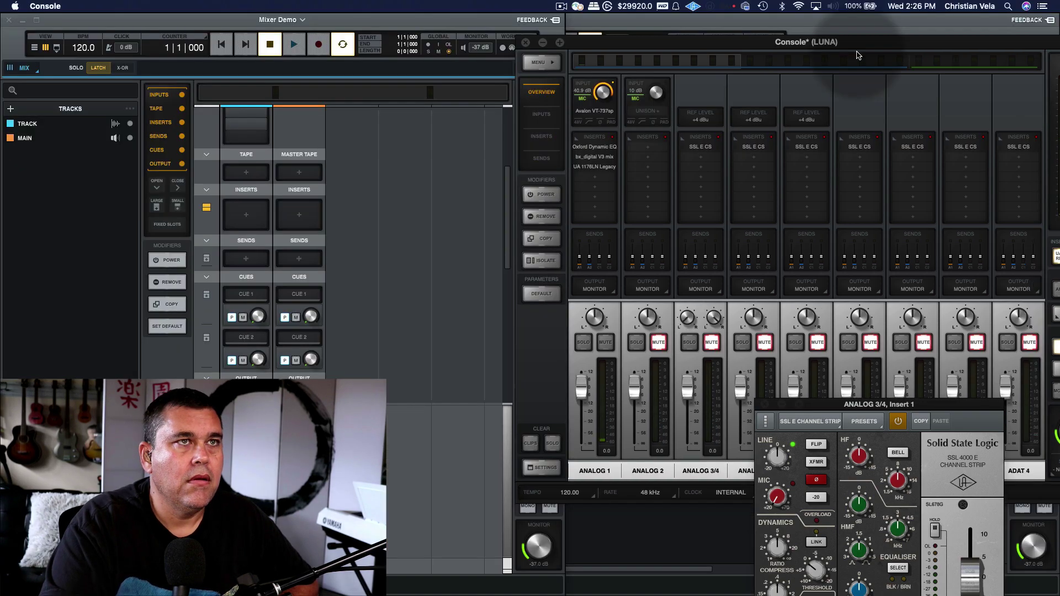
left_click(858, 57)
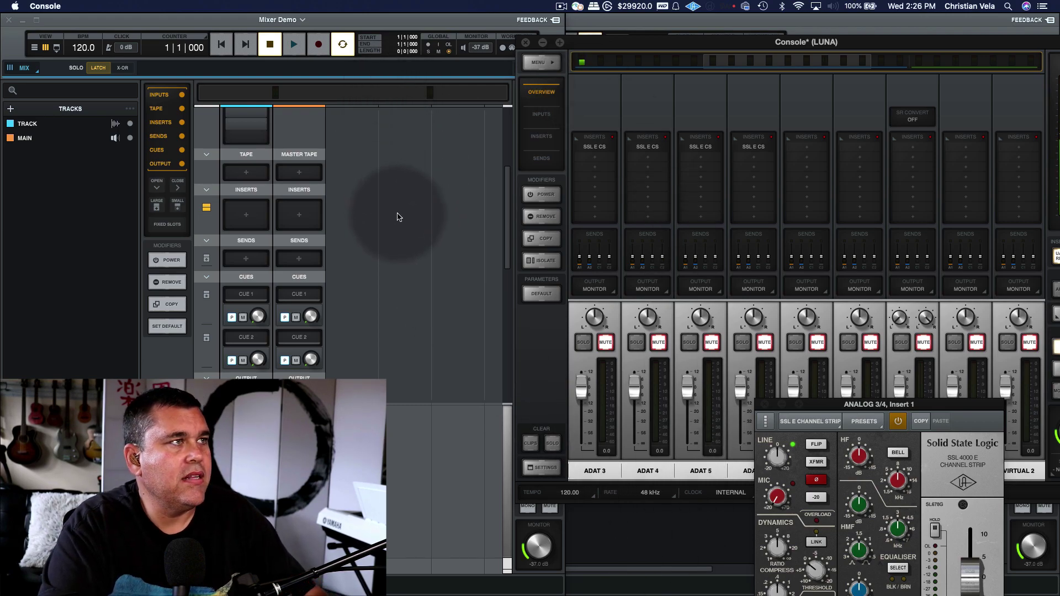
left_click(364, 22)
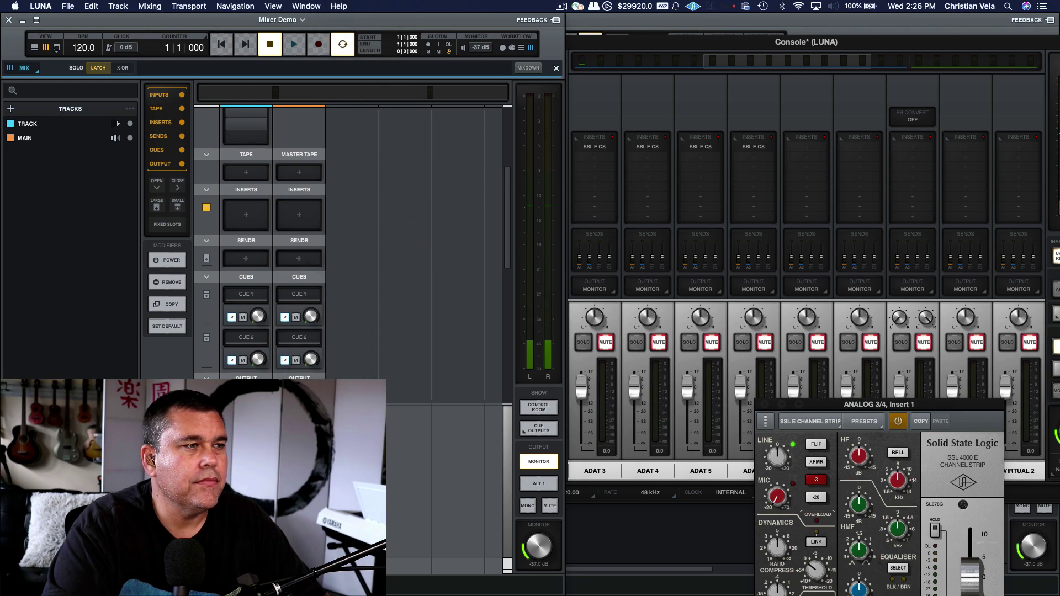
left_click(27, 123)
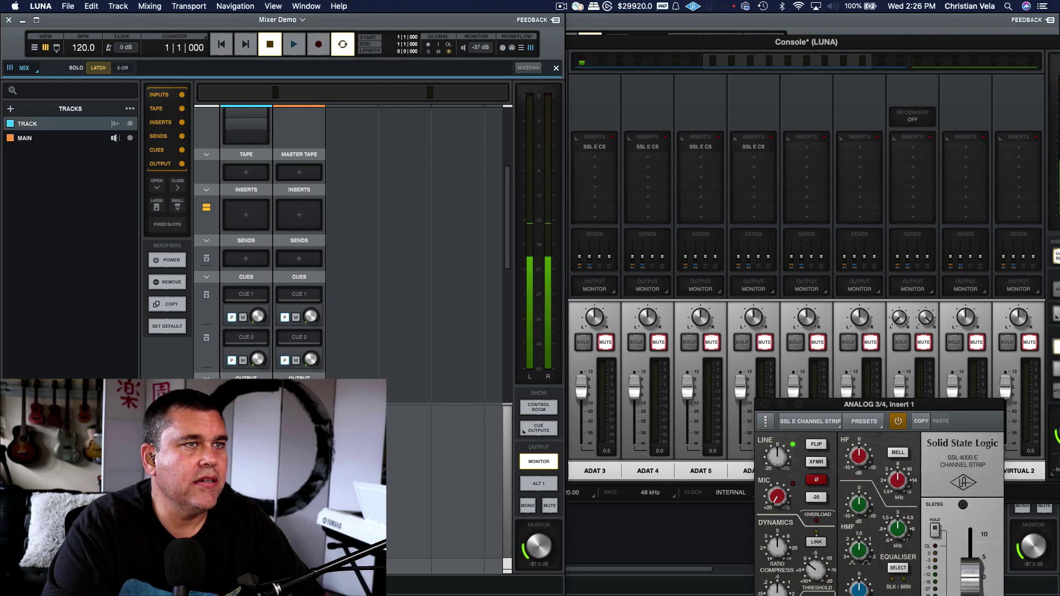
Bring Console's first channels into view alongside the hardware DSP usage in the UAD Control Panel.
left_click(928, 52)
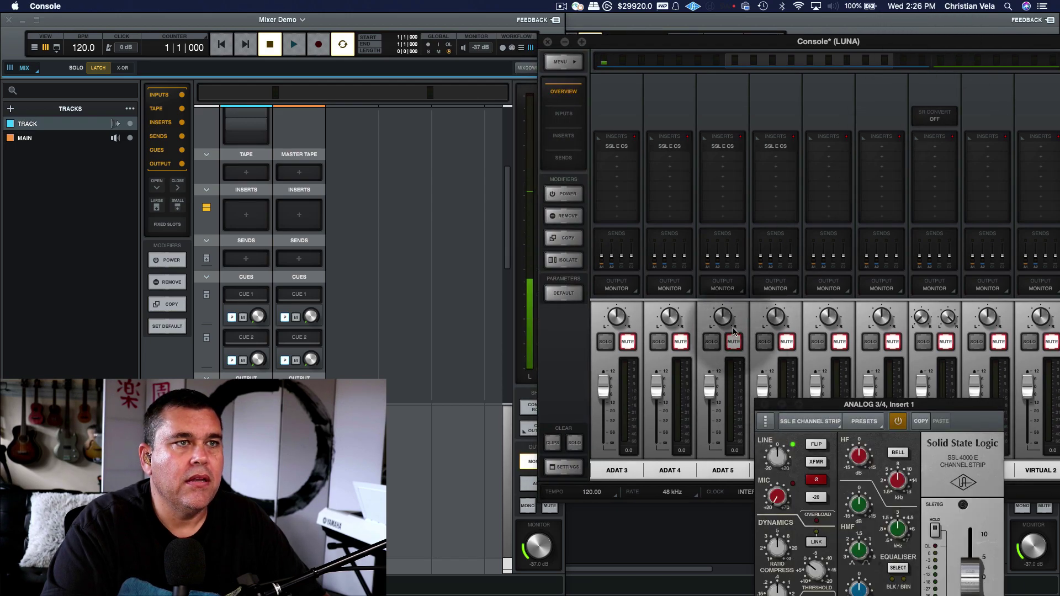
left_click(618, 66)
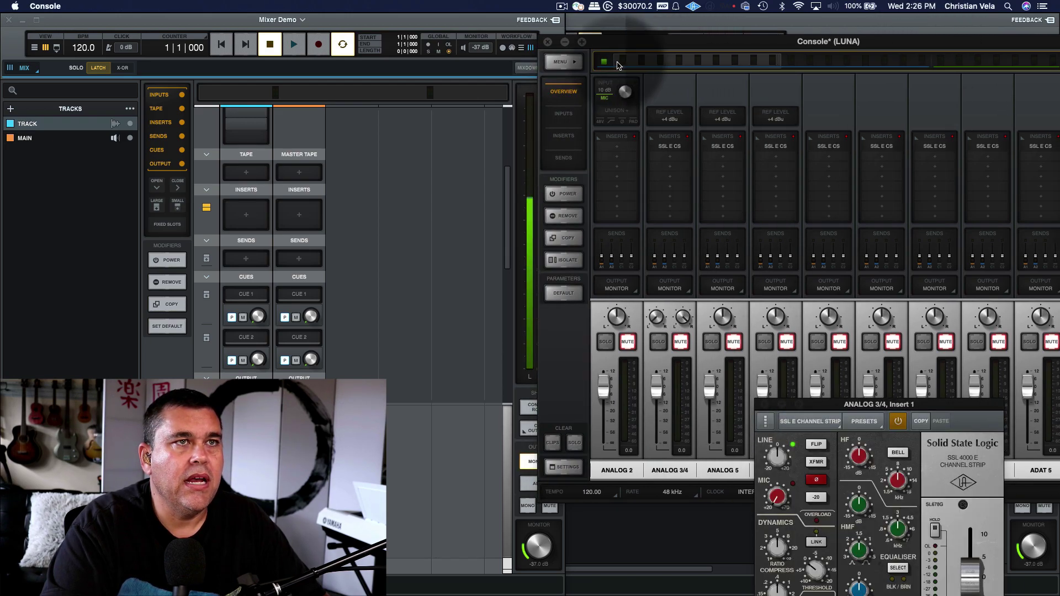
left_click(598, 65)
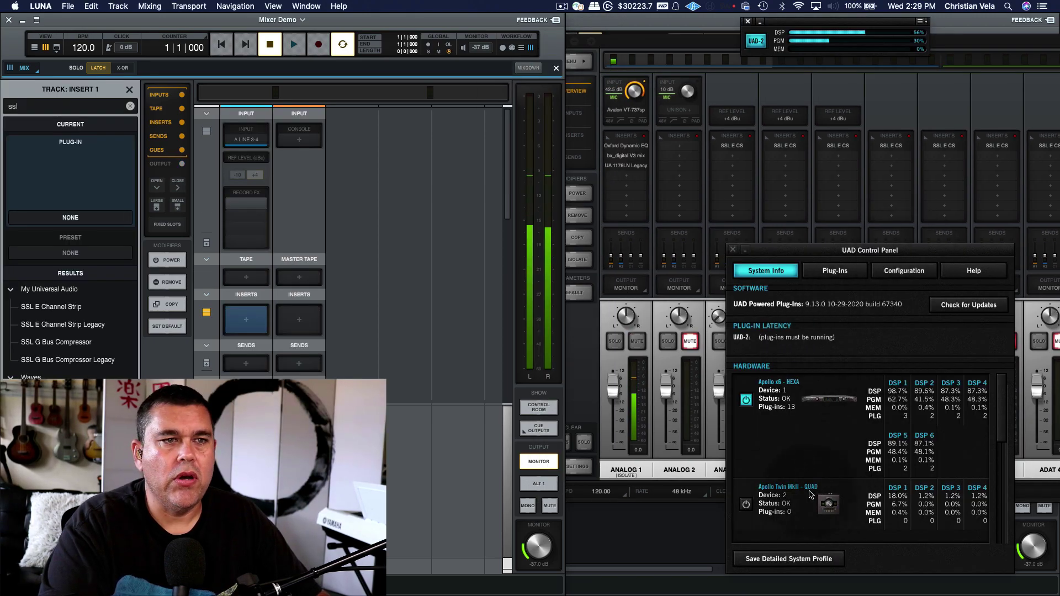
left_click(747, 505)
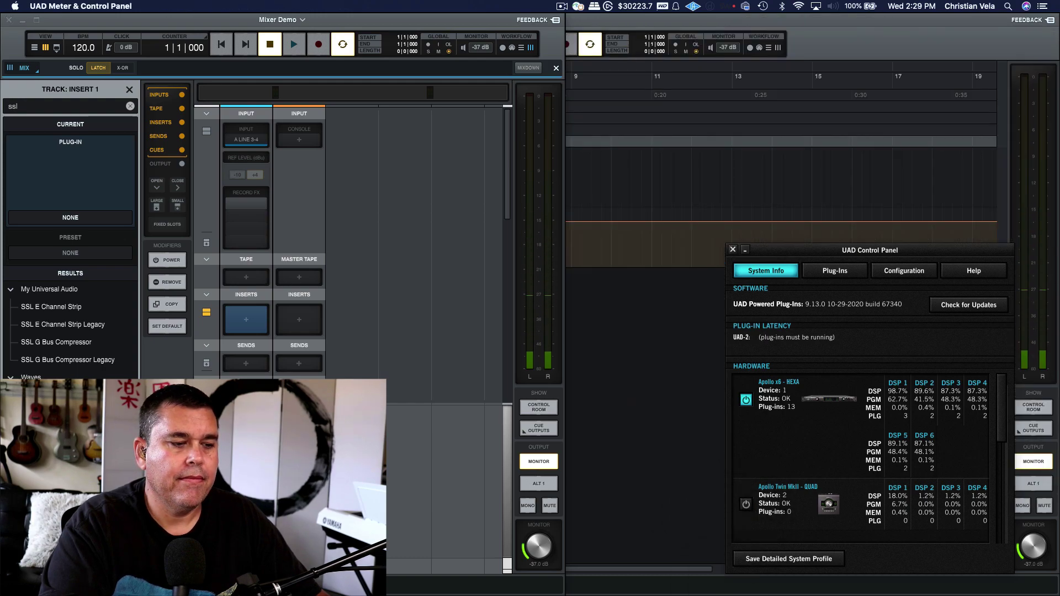
key("super+Tab")
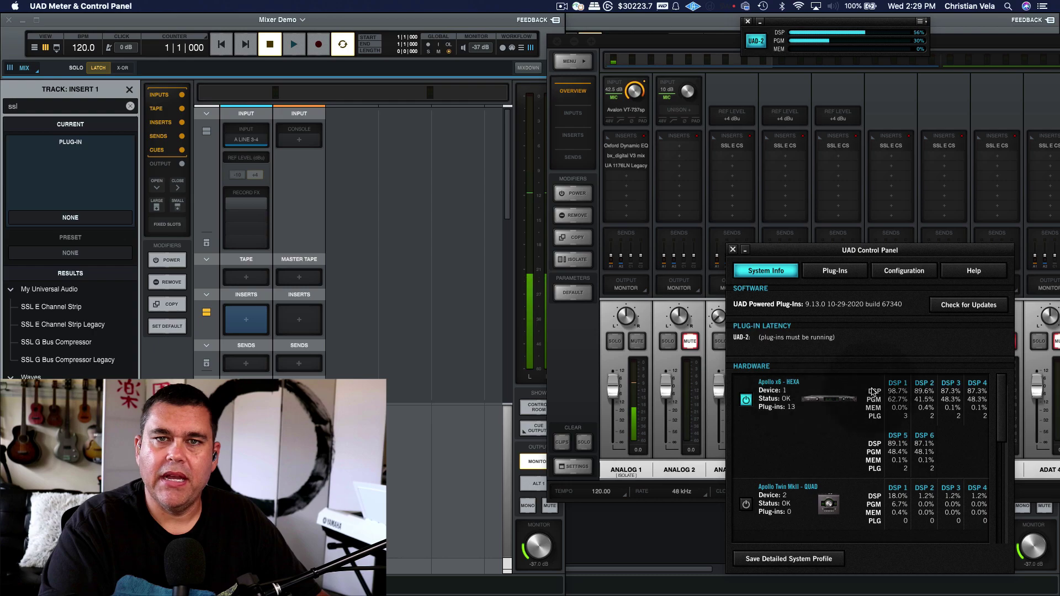
Search for "ssl" and load the SSL E Channel Strip into the first insert of TRACK in LUNA.
left_click(252, 325)
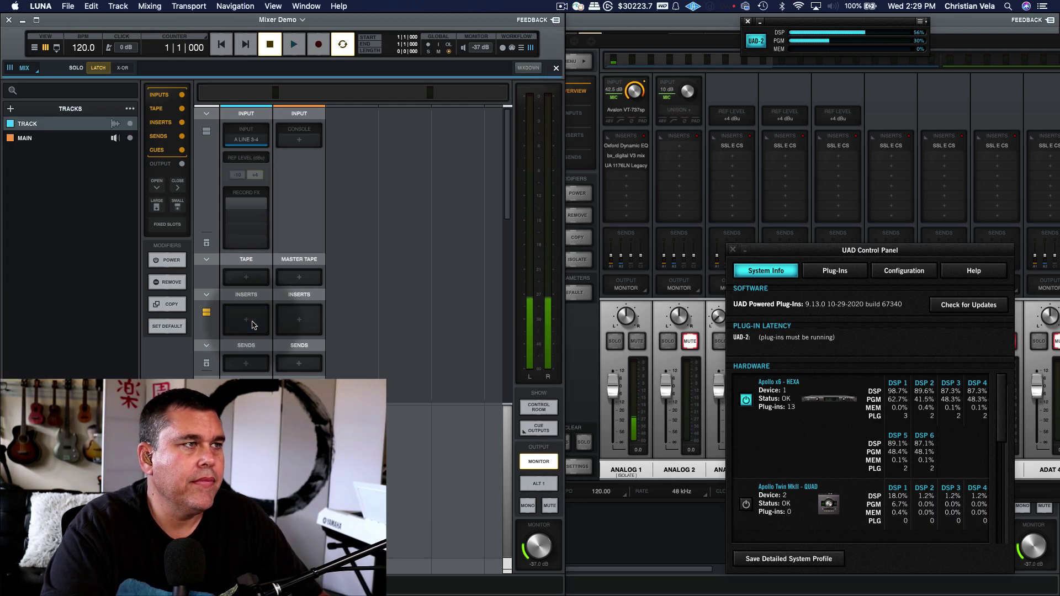
left_click(248, 324)
left_click(245, 323)
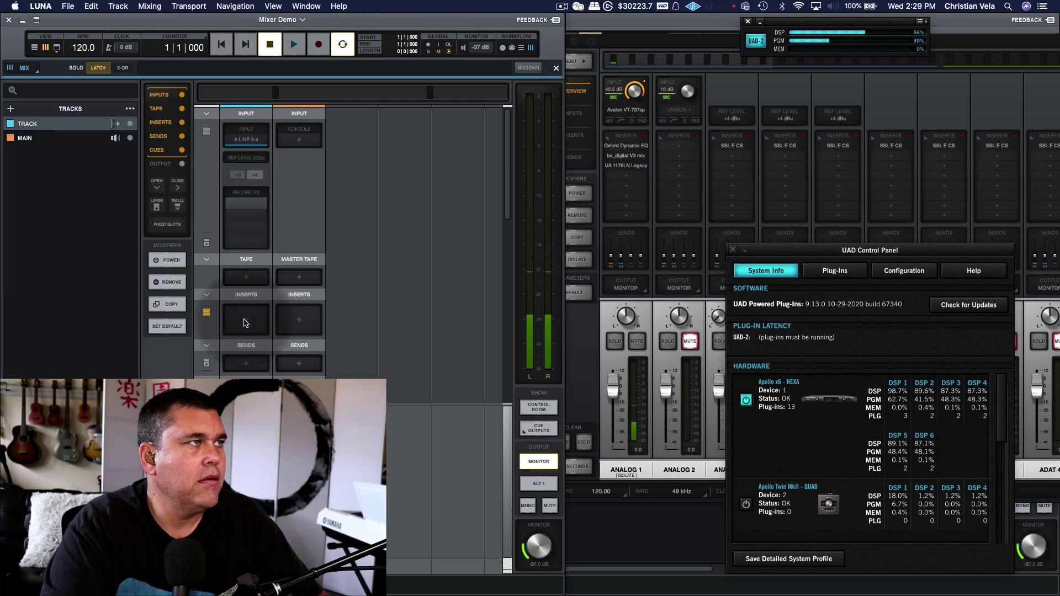
left_click(245, 323)
type("ssl")
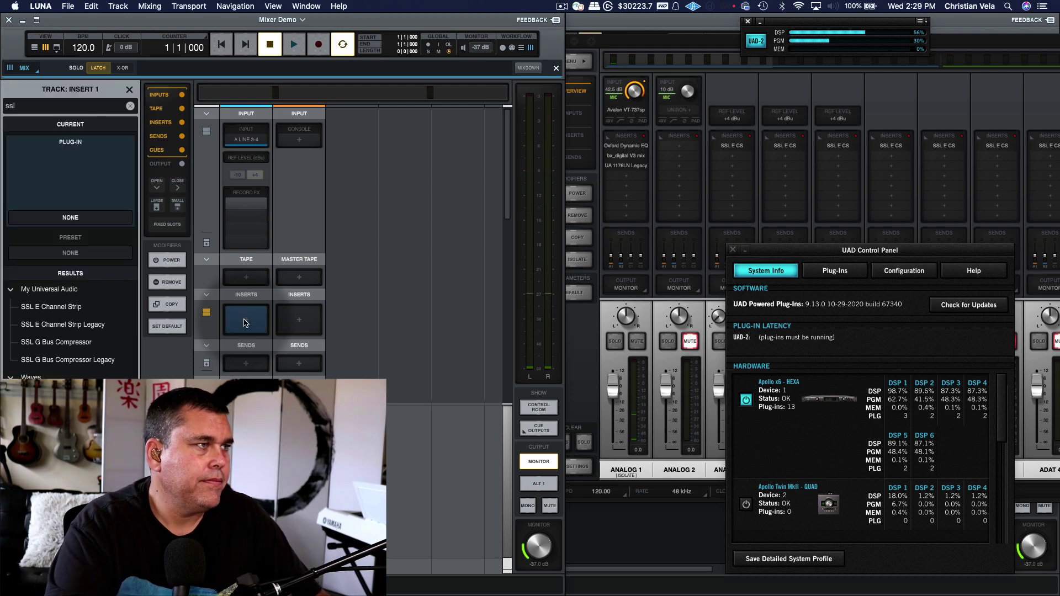
left_click(91, 308)
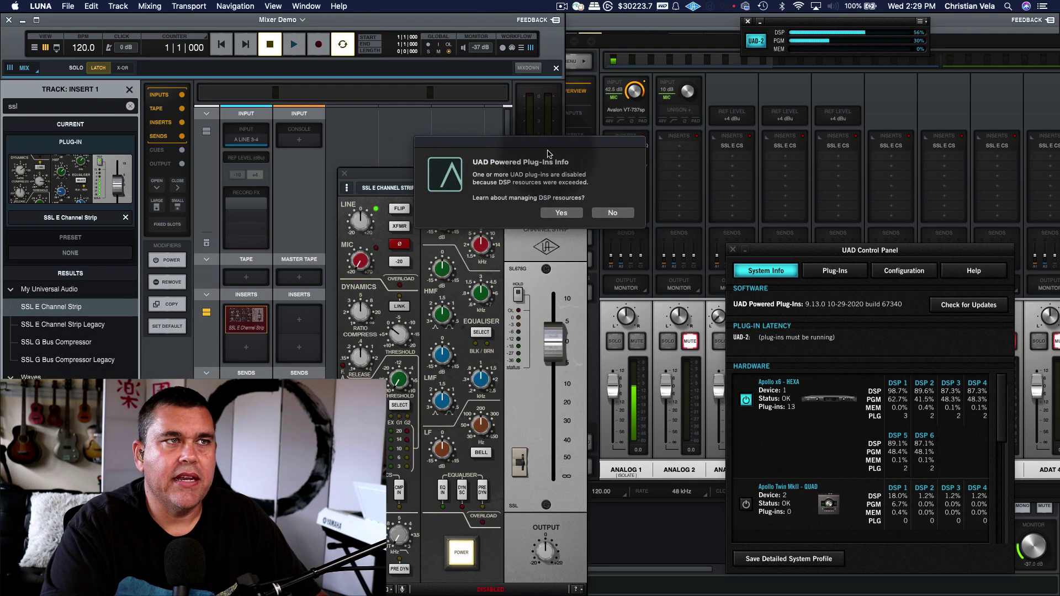
Decline learning about managing DSP resources and reposition the SSL E Channel Strip window beside TRACK's inserts.
left_click_drag(551, 149, 602, 176)
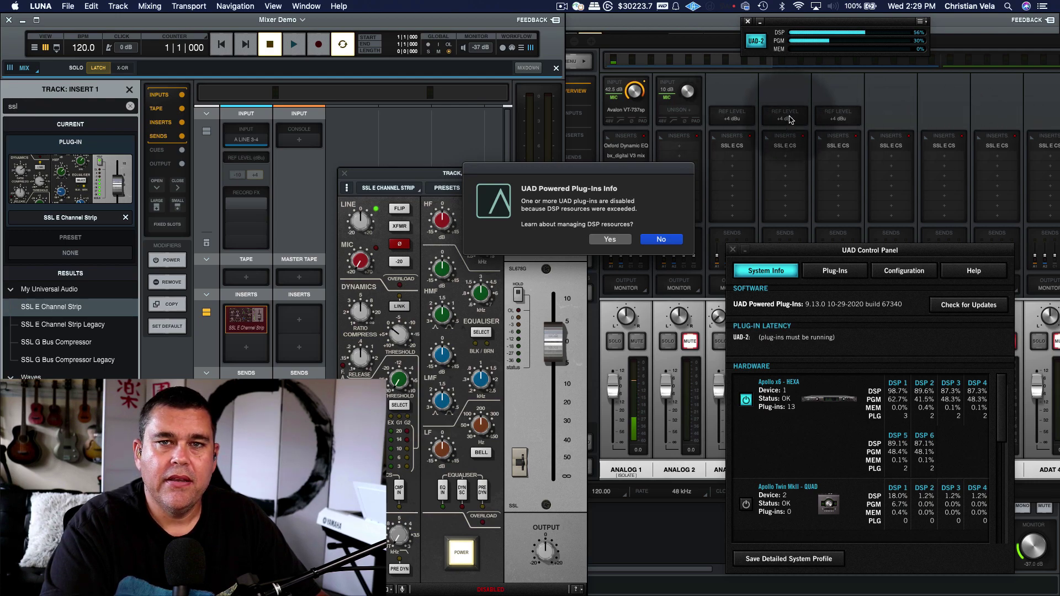
left_click(661, 240)
left_click_drag(492, 169, 527, 87)
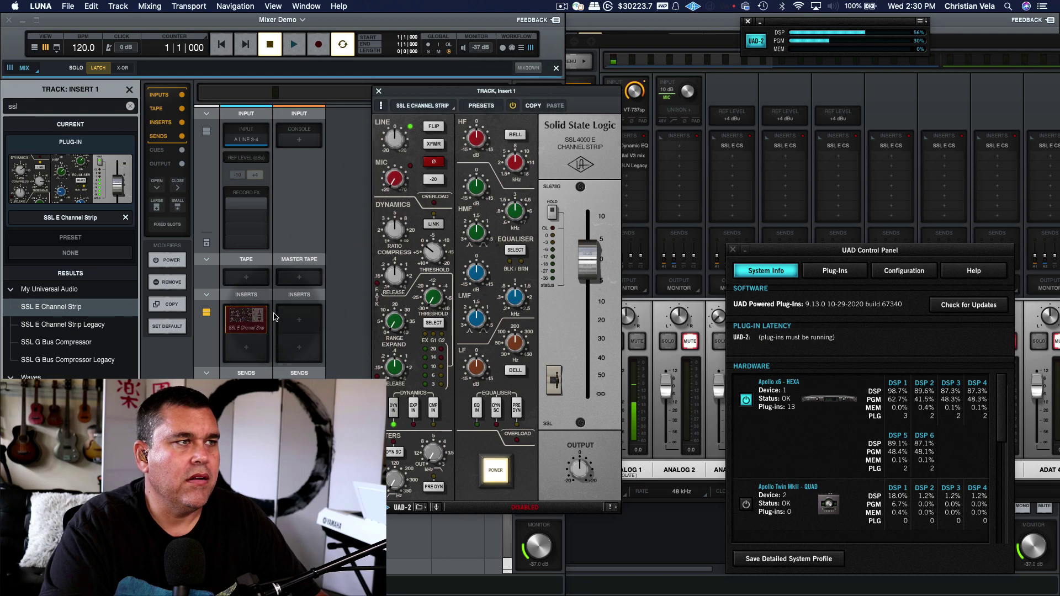
left_click_drag(448, 93, 436, 106)
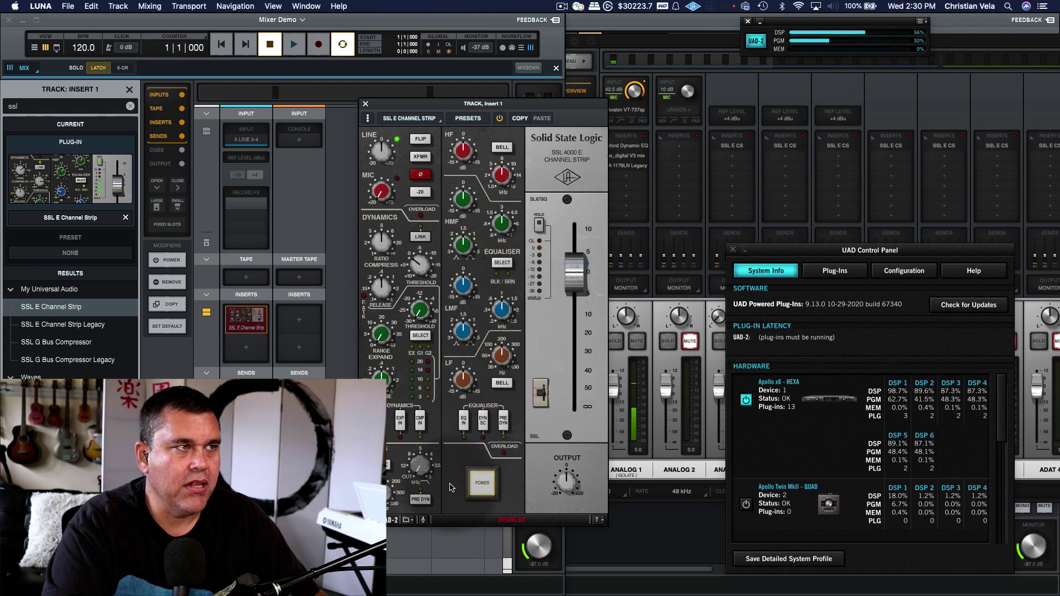
left_click(483, 482)
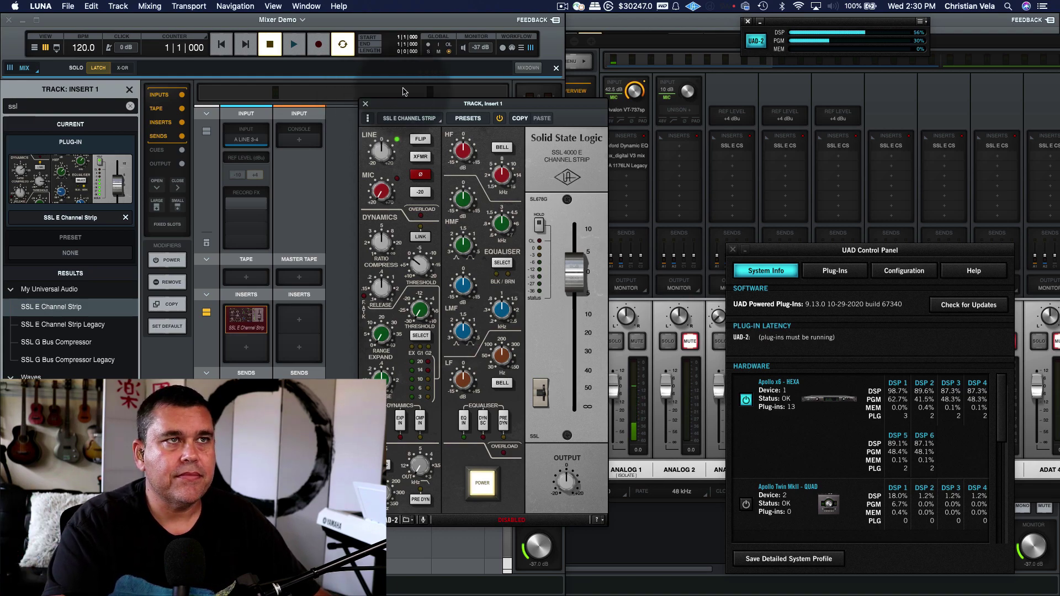
Switch to Console and hide its window.
left_click(625, 41)
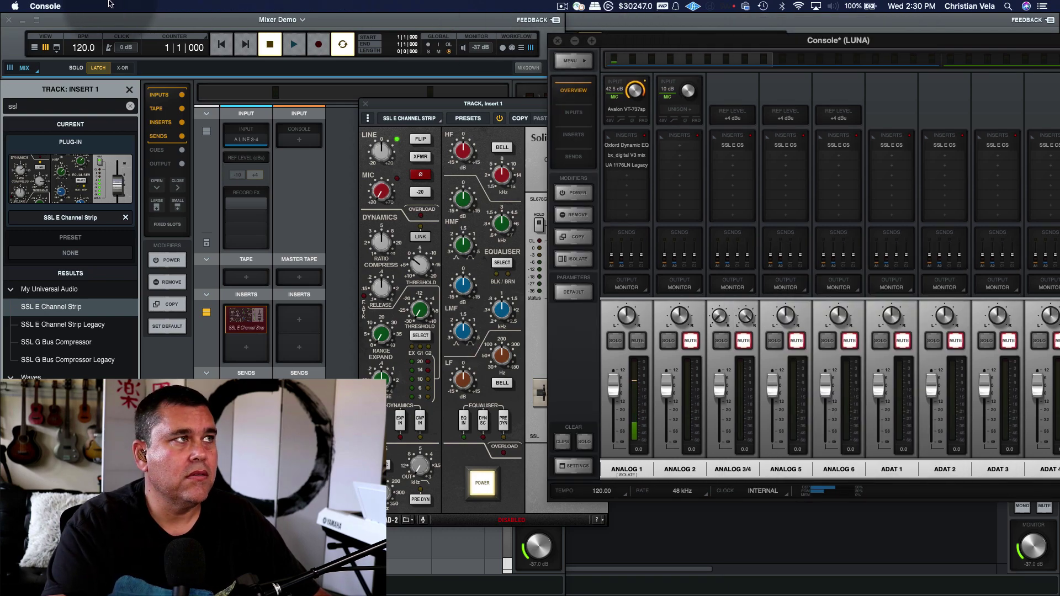
left_click(46, 6)
left_click(95, 77)
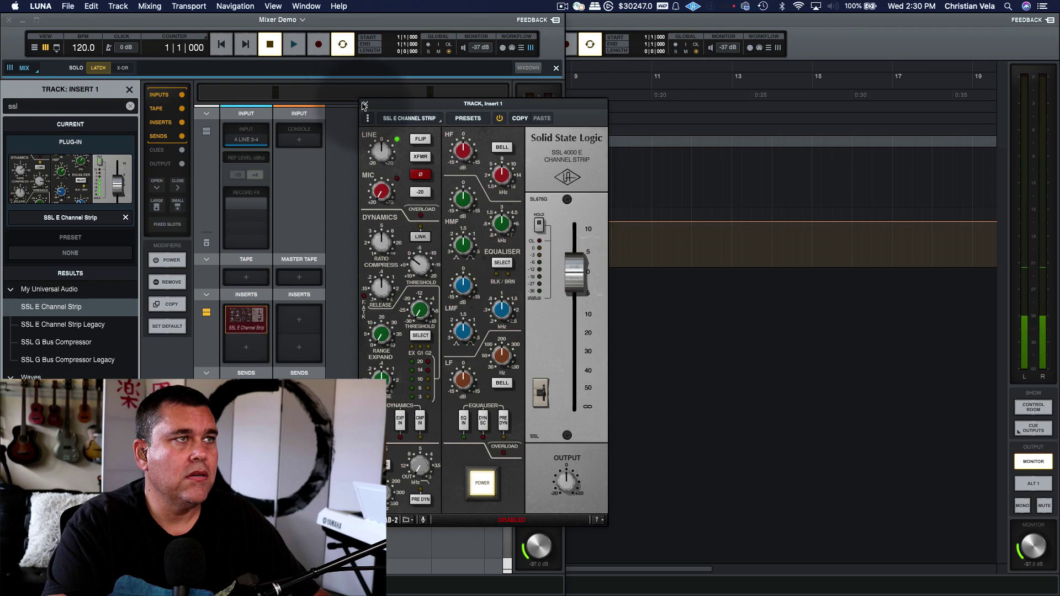
Close the SSL E Channel Strip window and remove the plug-in from TRACK's first insert.
left_click(365, 104)
left_click(256, 326)
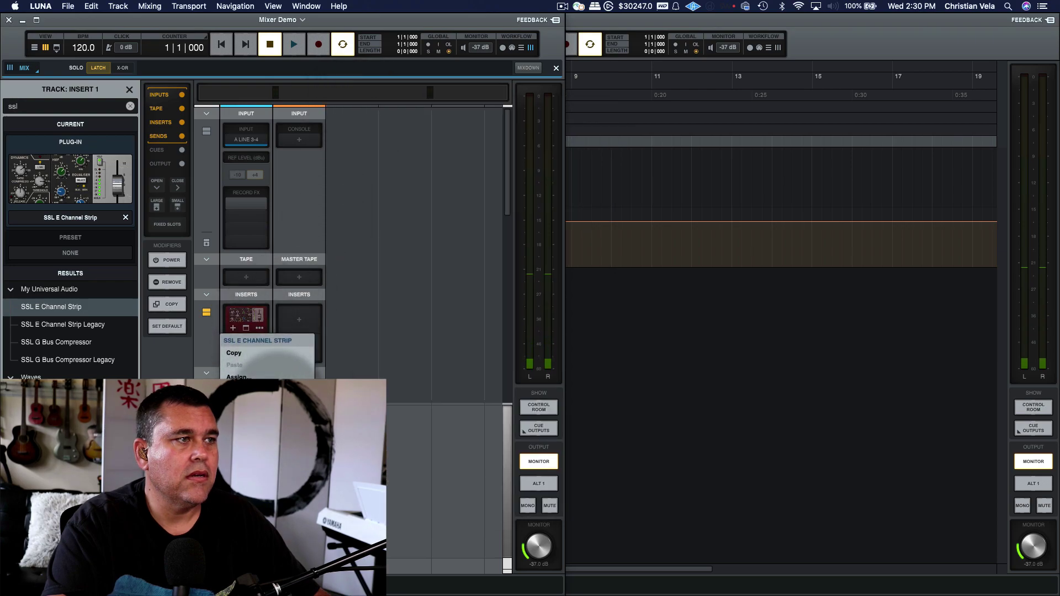
left_click(245, 338)
Search for "ssl", load the SSL E Channel Strip into TRACK's first insert again, and decline learning about managing DSP resources.
left_click(247, 322)
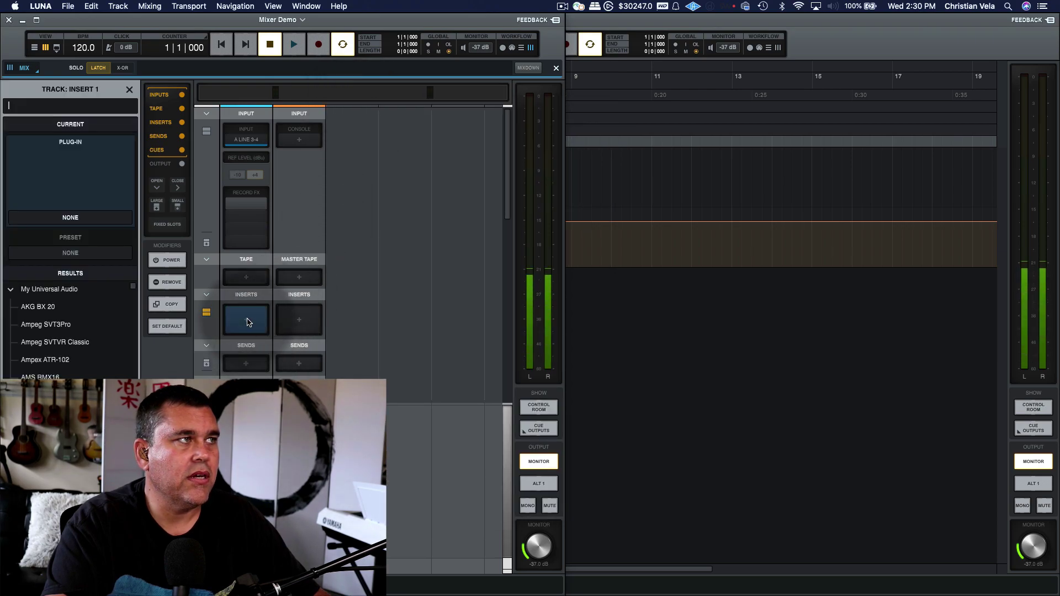
type("ssl")
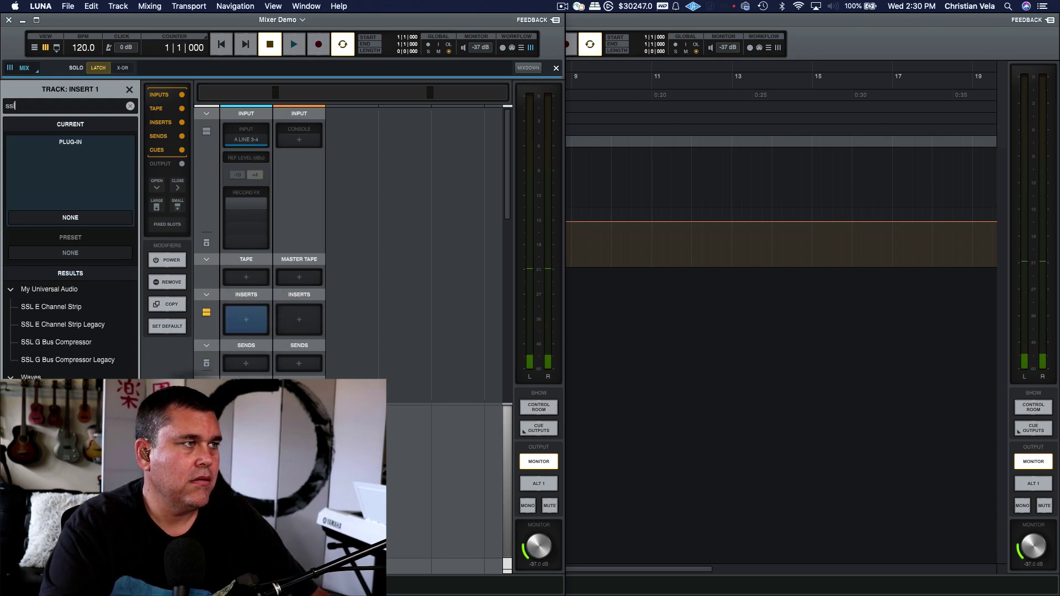
double_click(97, 304)
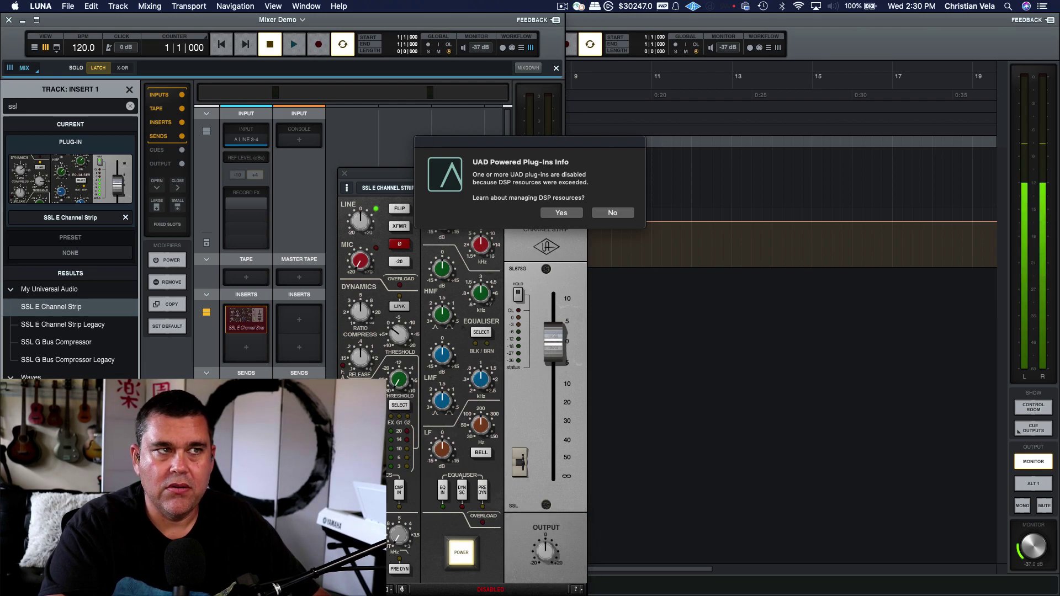
left_click(612, 213)
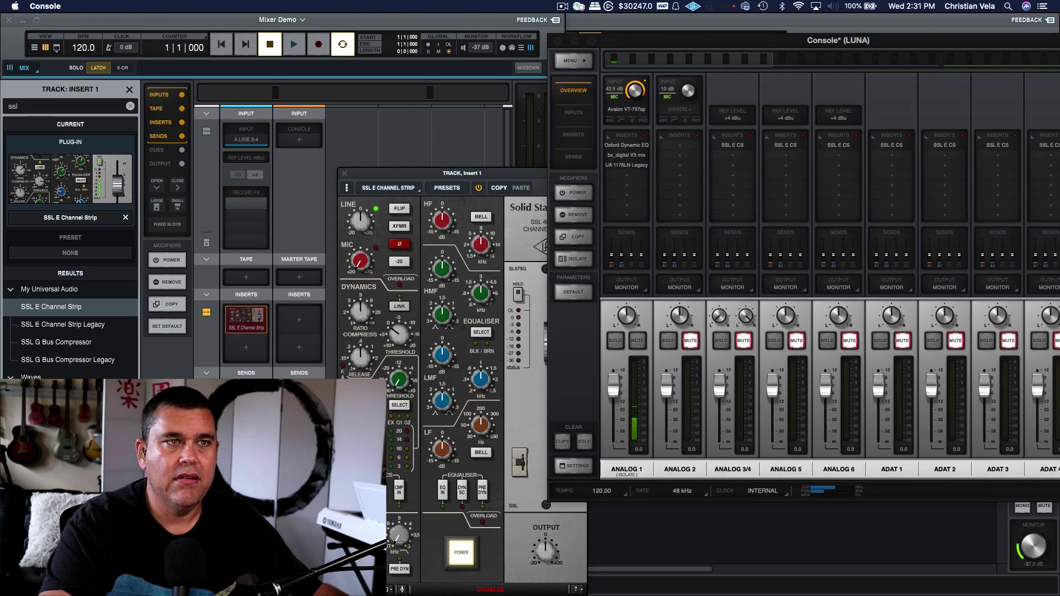
Reposition the Console window over LUNA and remove the SSL E Channel Strip from ANALOG 3/4.
left_click_drag(864, 49, 683, 60)
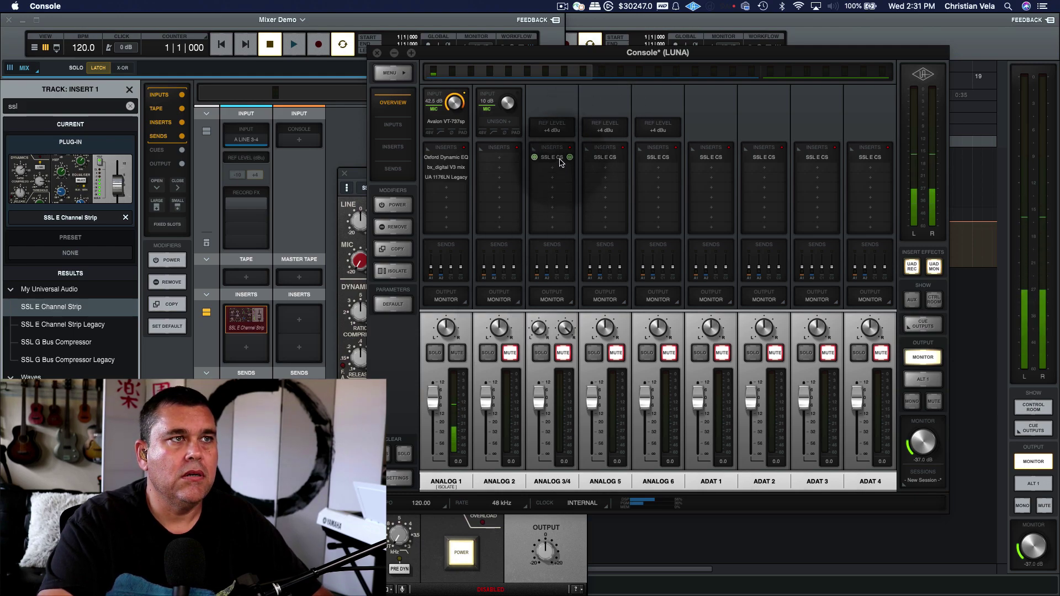
left_click(405, 76)
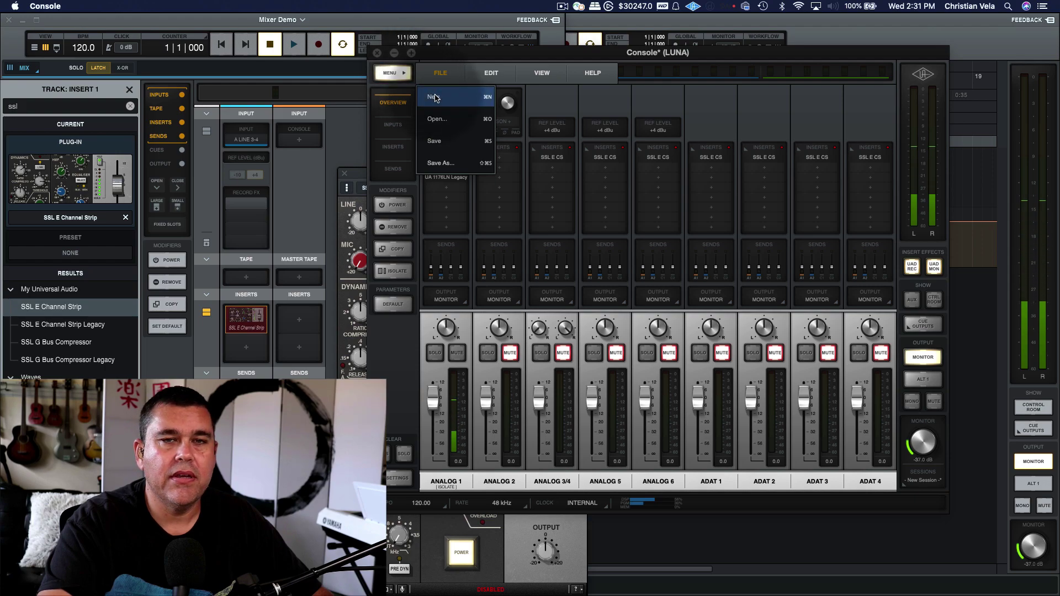
left_click(710, 102)
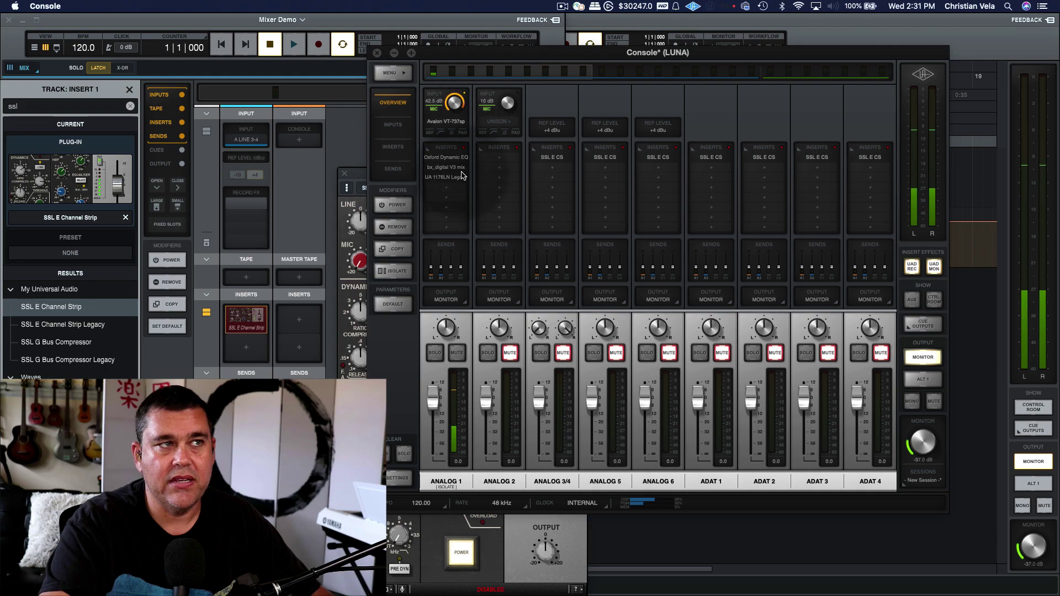
right_click(550, 158)
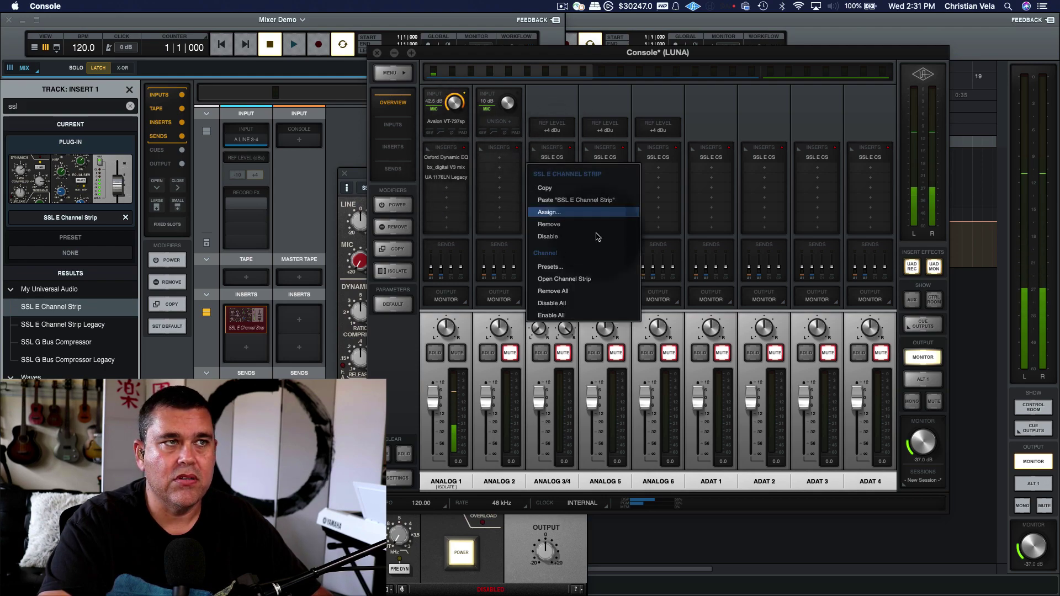
left_click(599, 225)
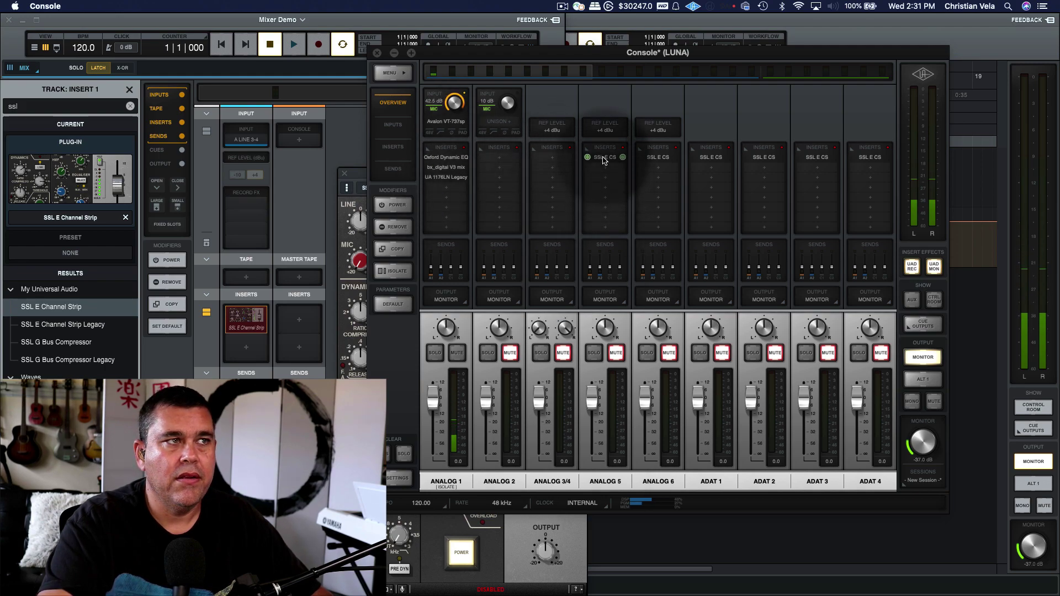
Remove the SSL E Channel Strip from ANALOG 5, ANALOG 6 and ADAT 1 through ADAT 4 in Console.
left_click(397, 227)
left_click(605, 157)
left_click(659, 157)
left_click(712, 157)
left_click(765, 157)
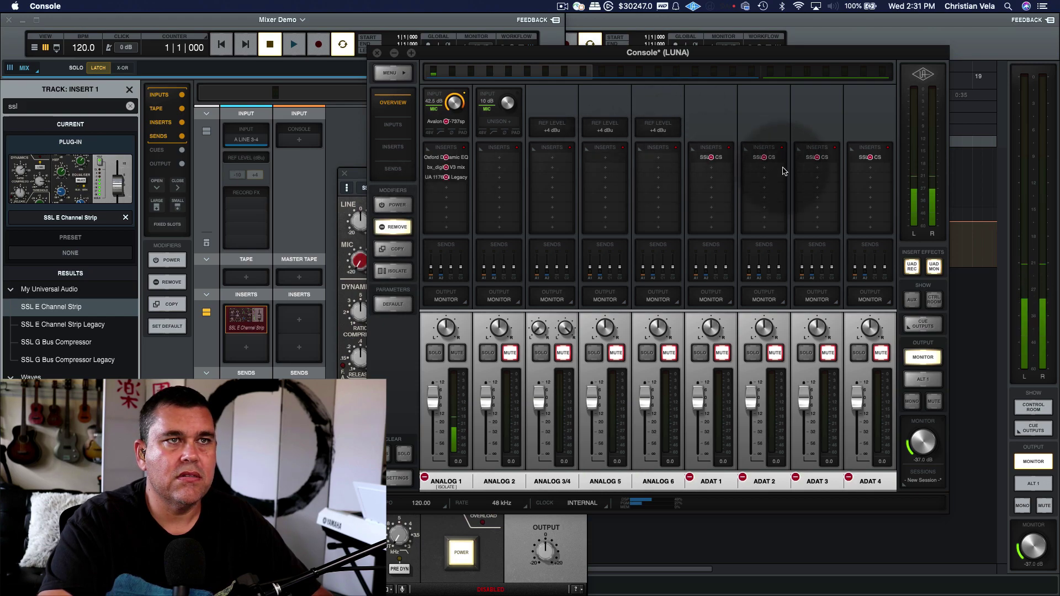
left_click(817, 157)
left_click(870, 156)
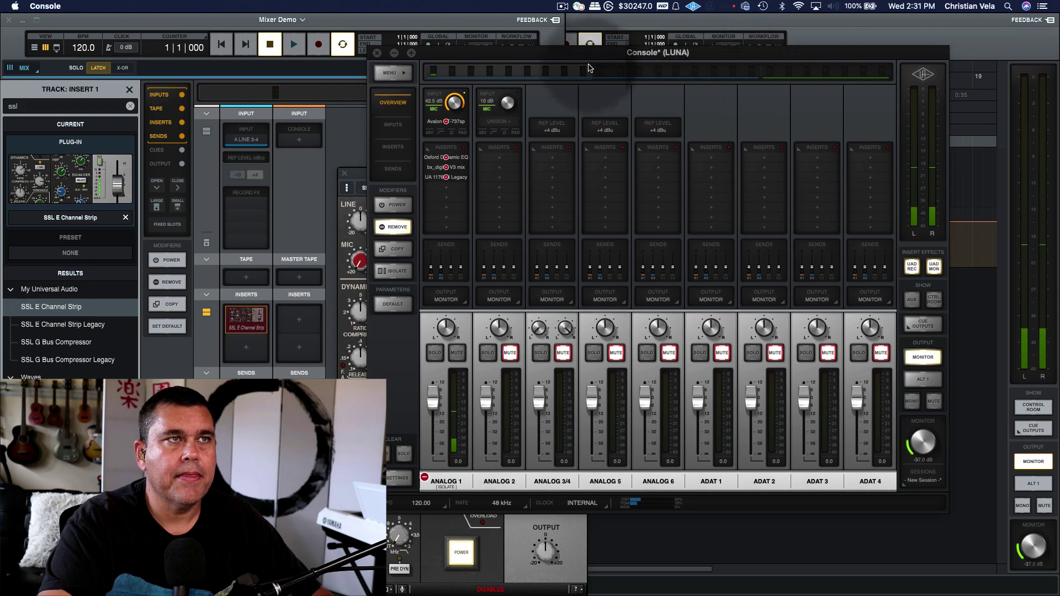
Remove the SSL E Channel Strip inserts from ADAT 5 and ADAT 6.
scroll(552, 71, "right", 2)
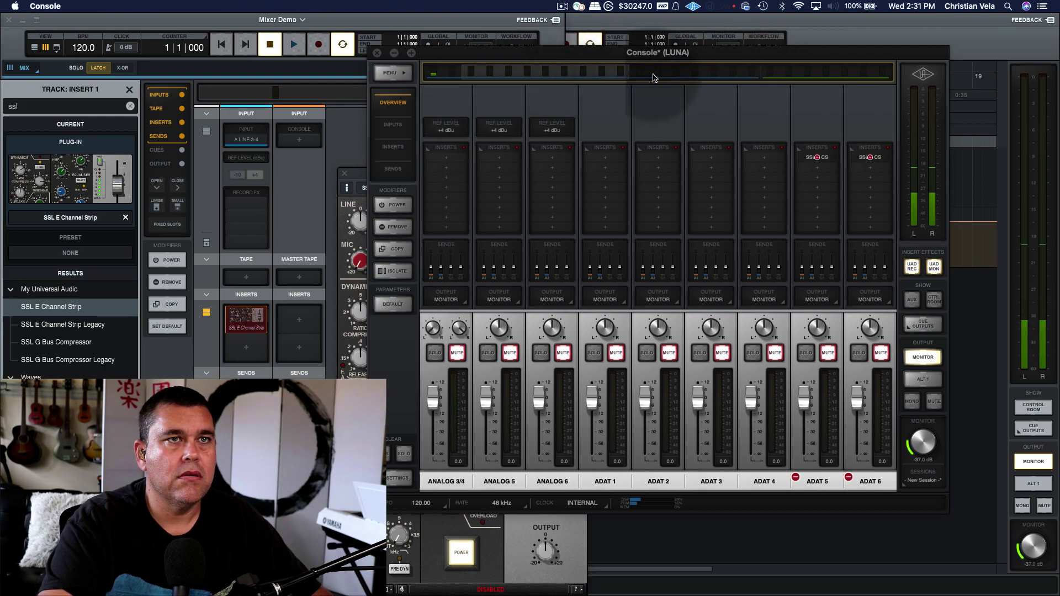
scroll(653, 75, "right", 3)
scroll(718, 177, "right", 1)
left_click(657, 159)
left_click(712, 159)
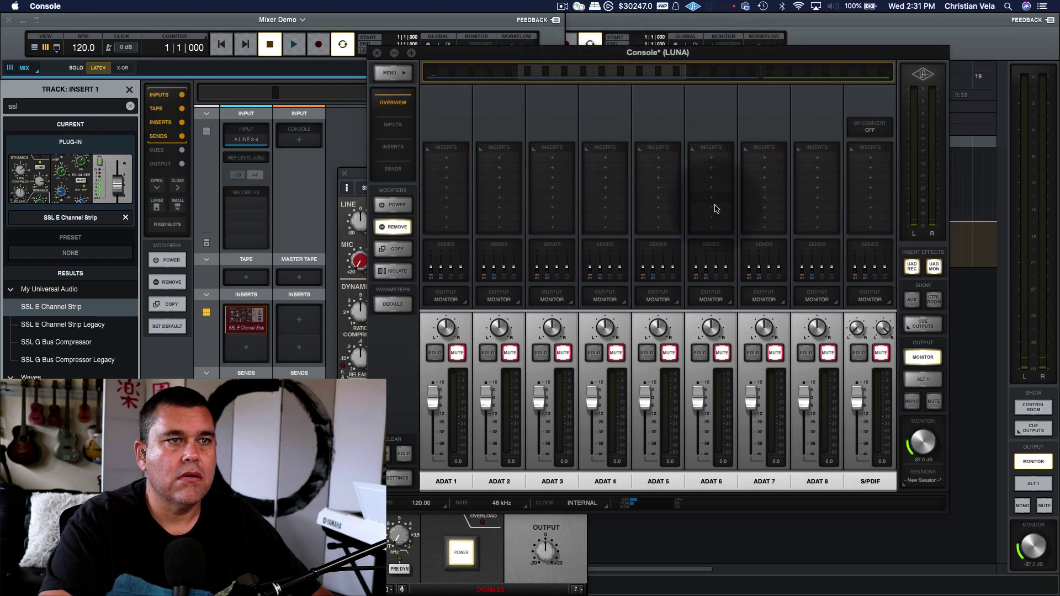
Switch to LUNA, remove and reload the SSL E Channel Strip in TRACK's first insert, and reposition its window.
left_click(246, 317)
right_click(240, 331)
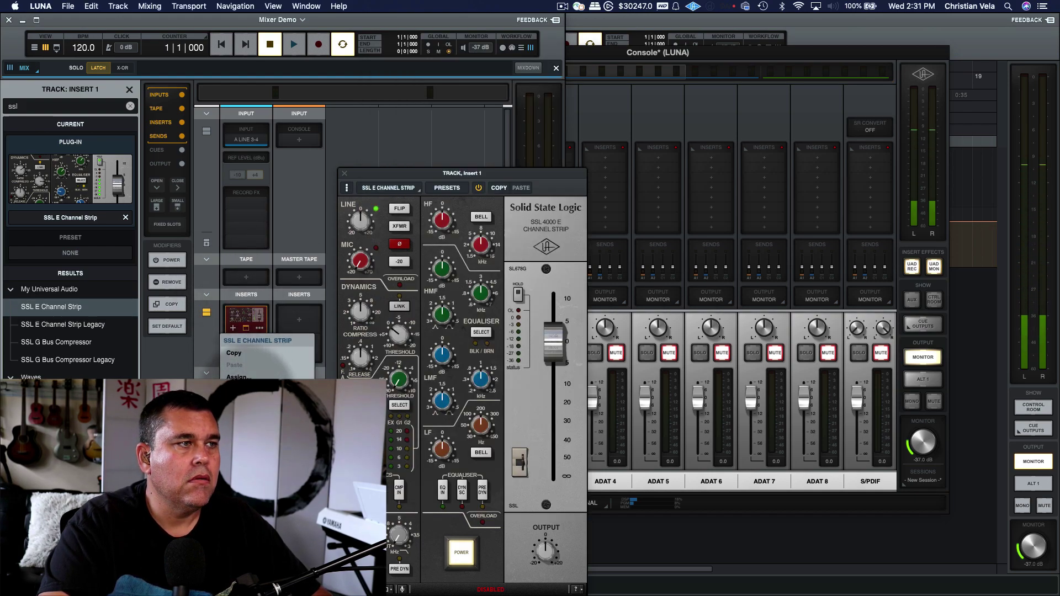
left_click(237, 389)
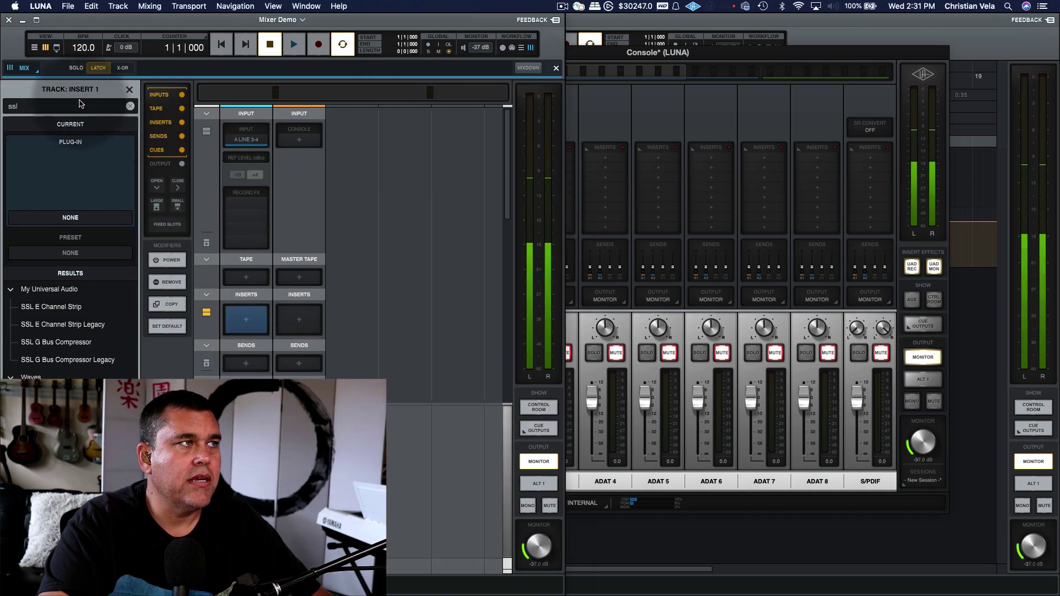
double_click(91, 307)
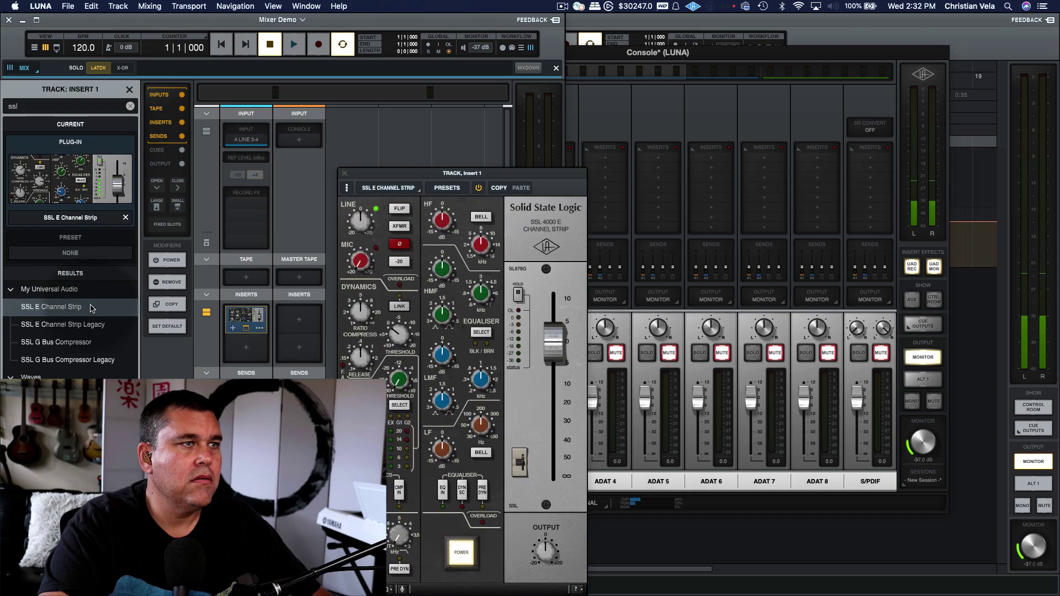
left_click_drag(505, 177, 527, 102)
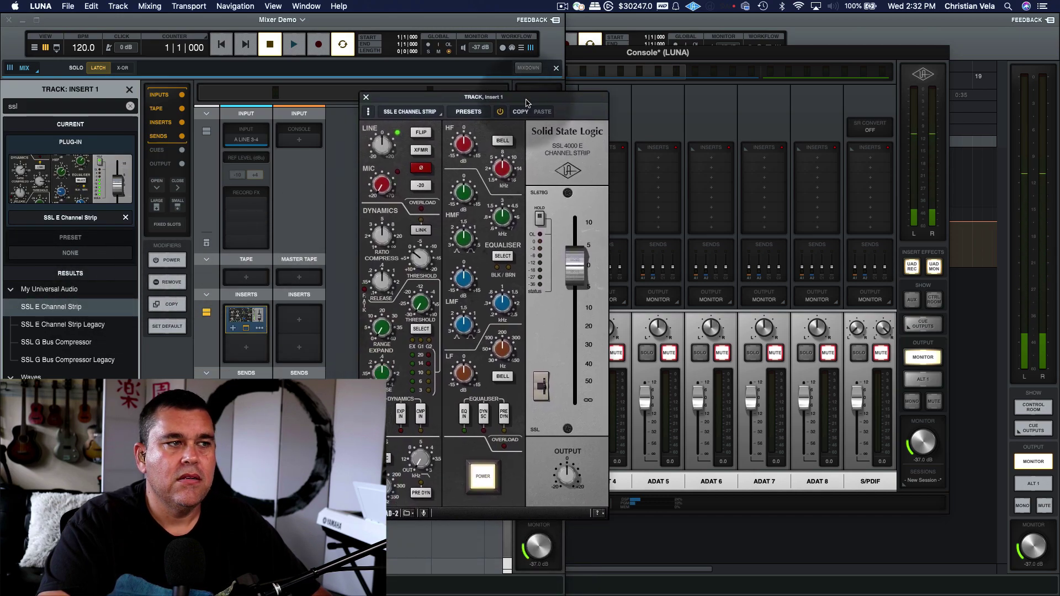
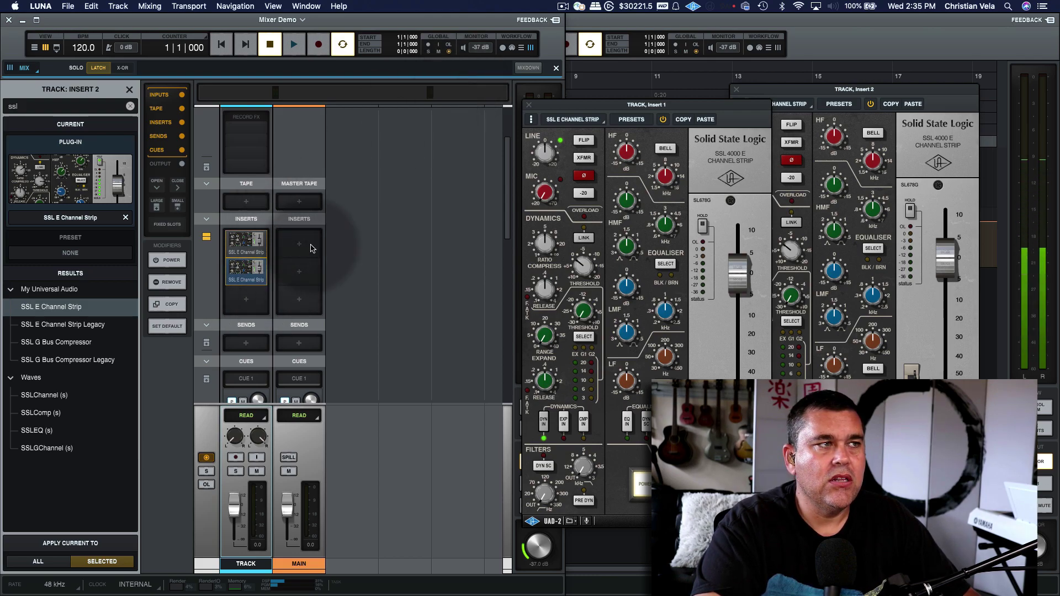
Search for "ssl" and load the SSL E Channel Strip into TRACK's third insert.
mouse_move(263, 269)
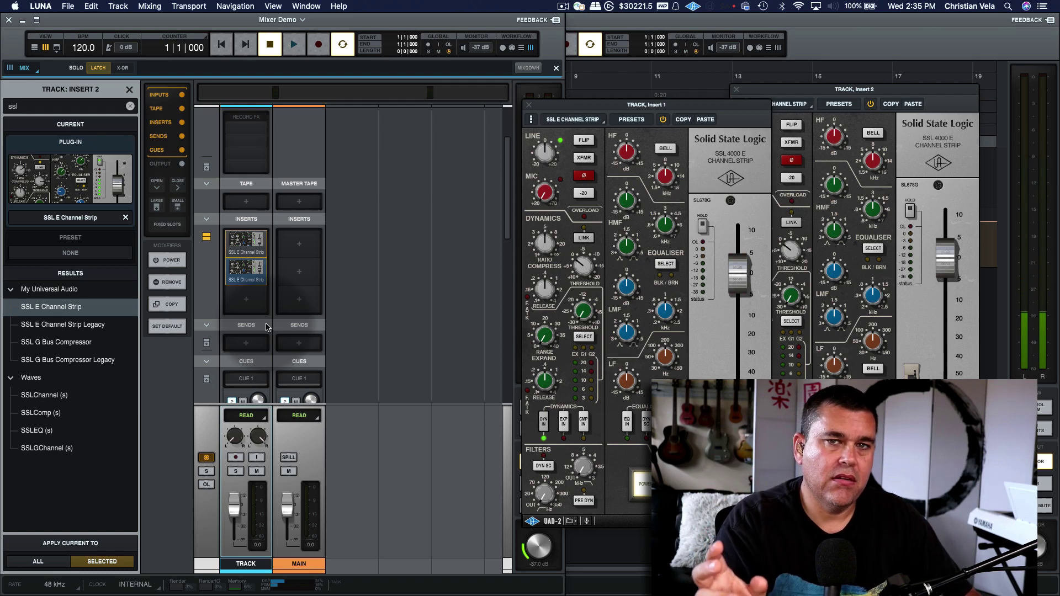
mouse_move(271, 287)
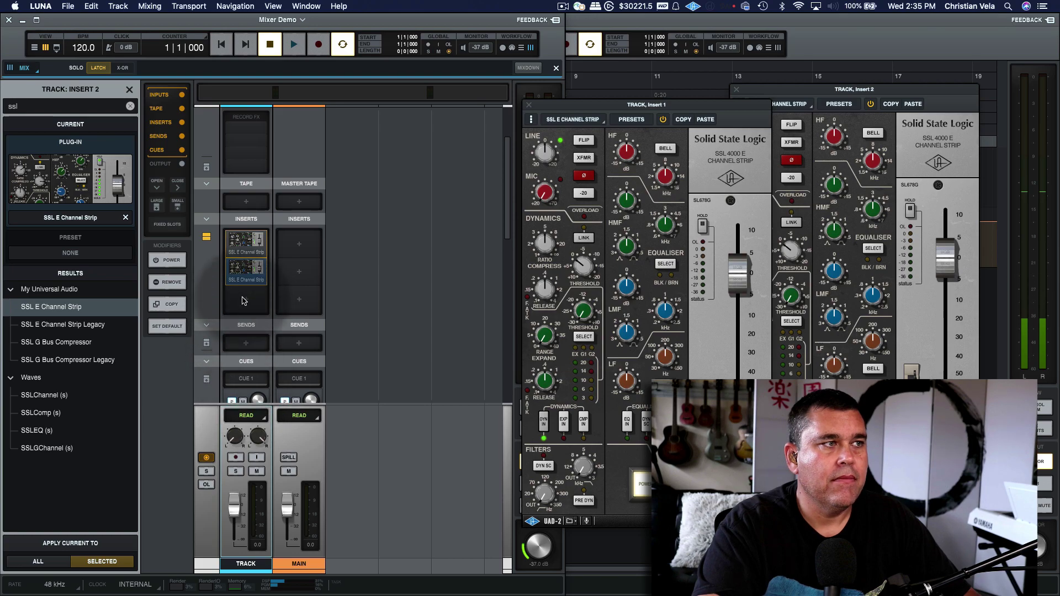
left_click(244, 301)
type("s")
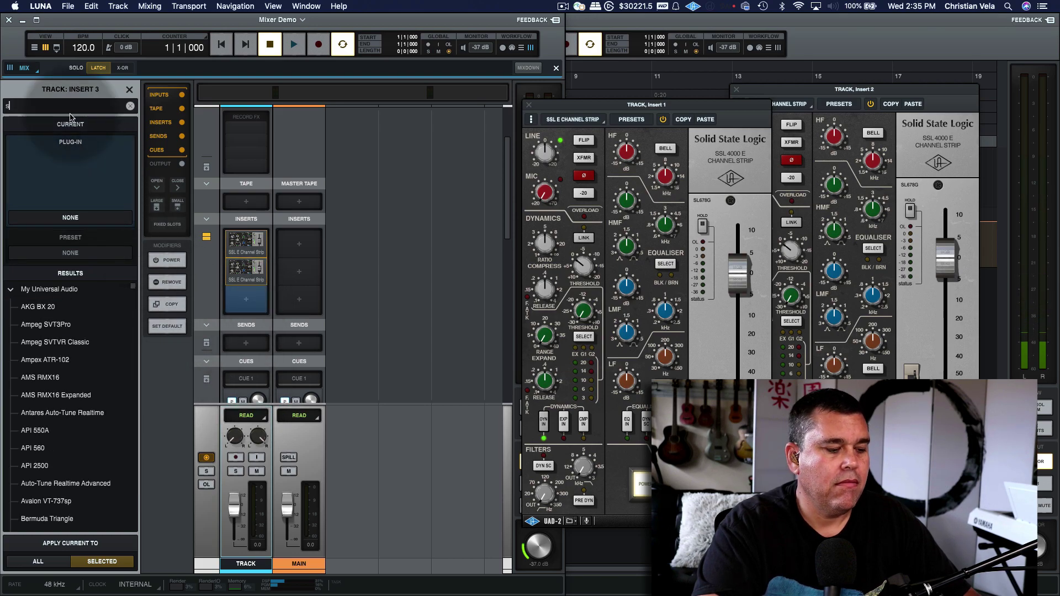
type("sl")
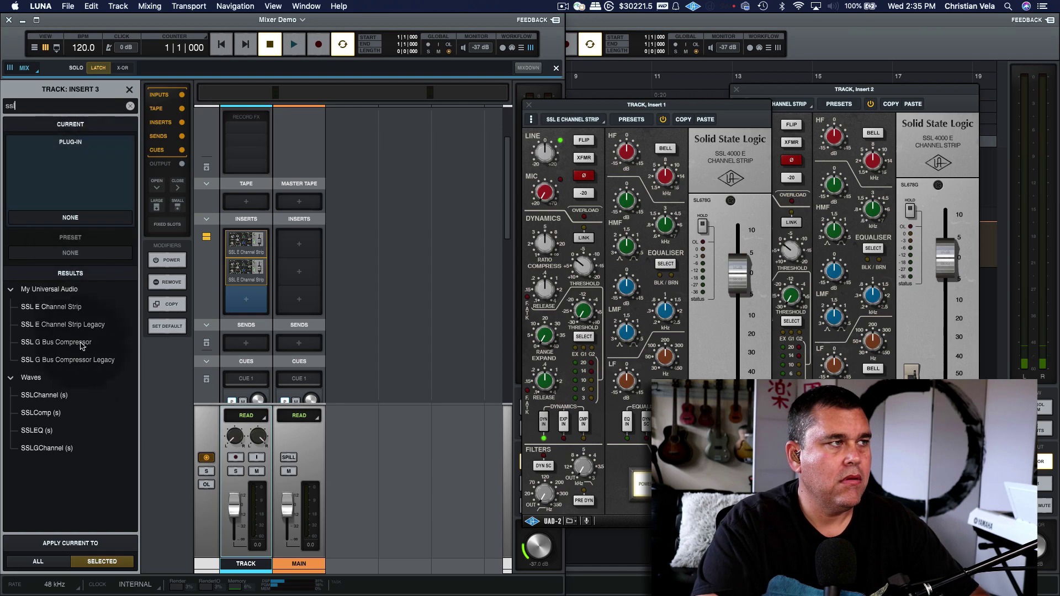
left_click(104, 305)
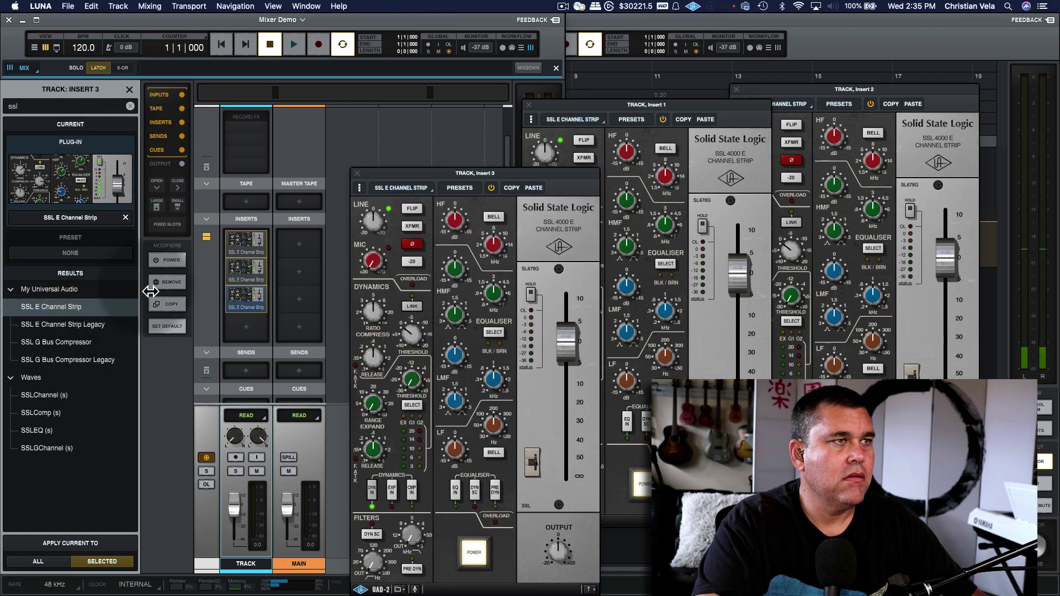
Search for "ssl" and load the SSL E Channel Strip into TRACK's fourth insert.
left_click(245, 331)
left_click(246, 331)
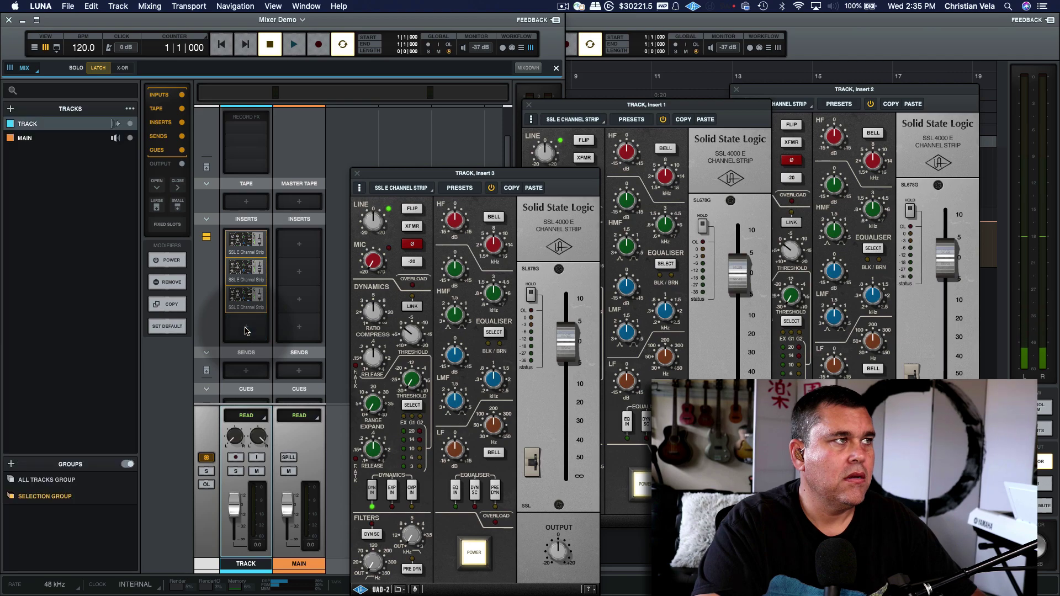
left_click(246, 330)
type("ssl")
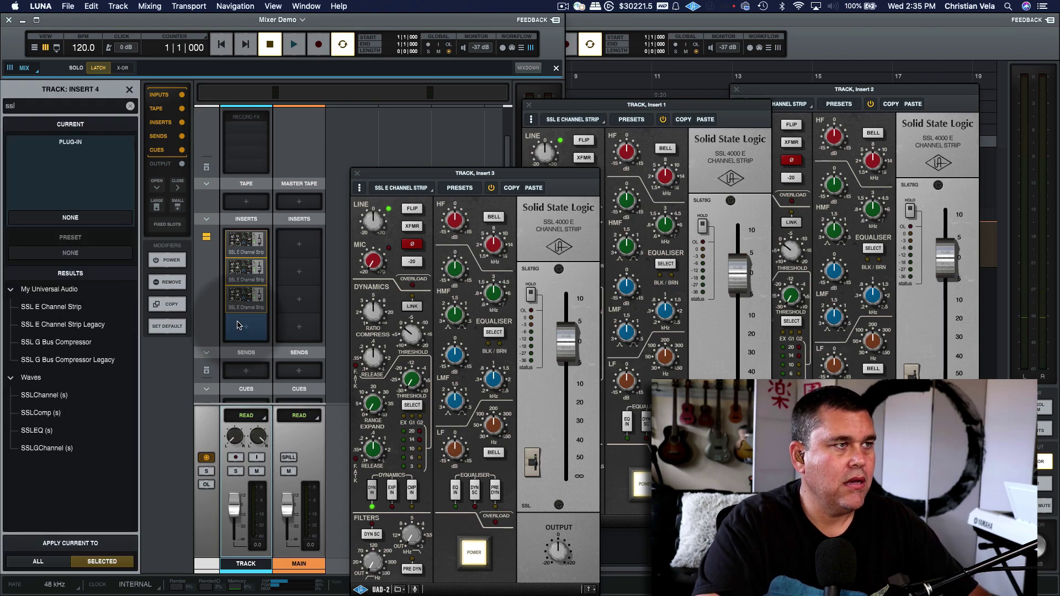
double_click(85, 308)
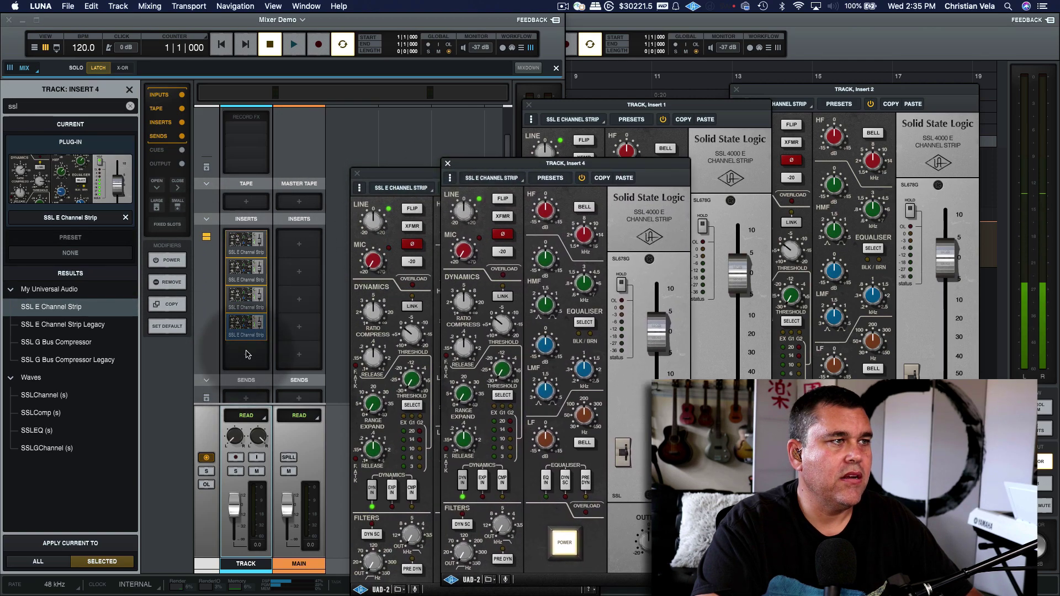
Try to load the SSL E Channel Strip into TRACK's fifth insert and dismiss the UAD Powered Plug-Ins message.
left_click(246, 355)
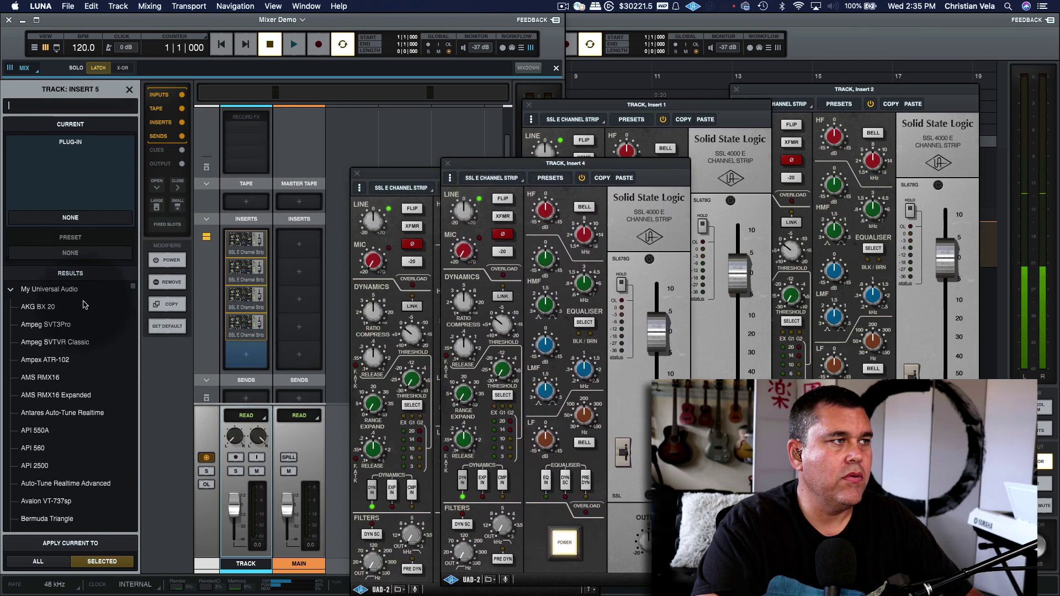
type("ssl")
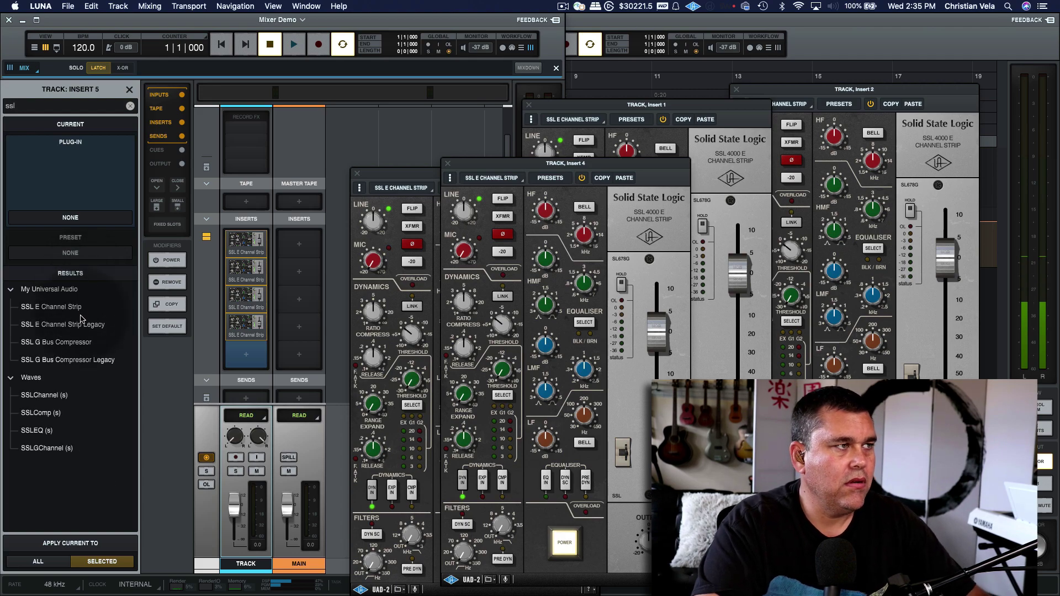
left_click(52, 308)
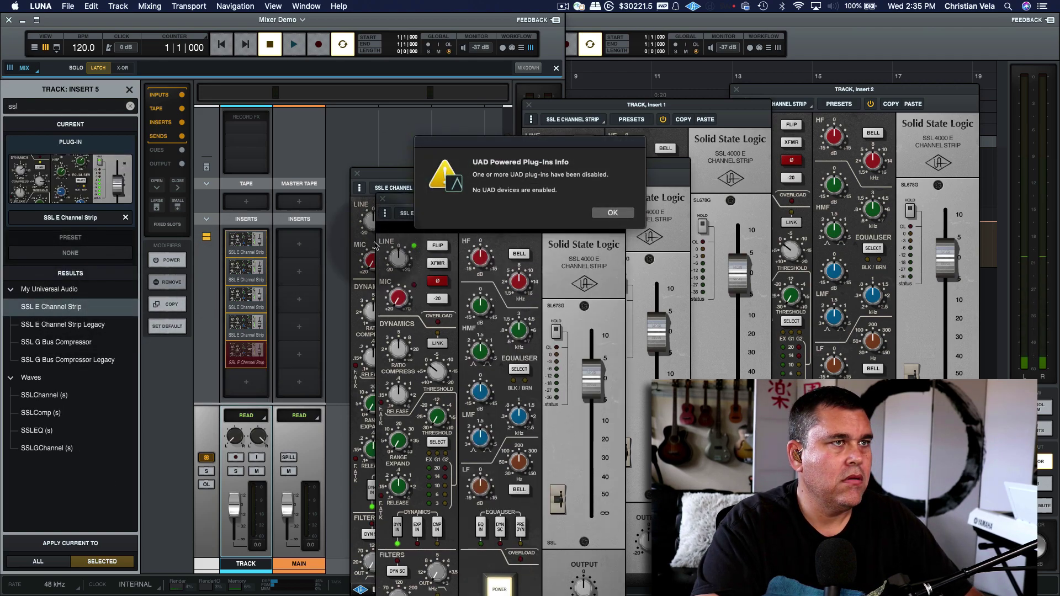
left_click(595, 221)
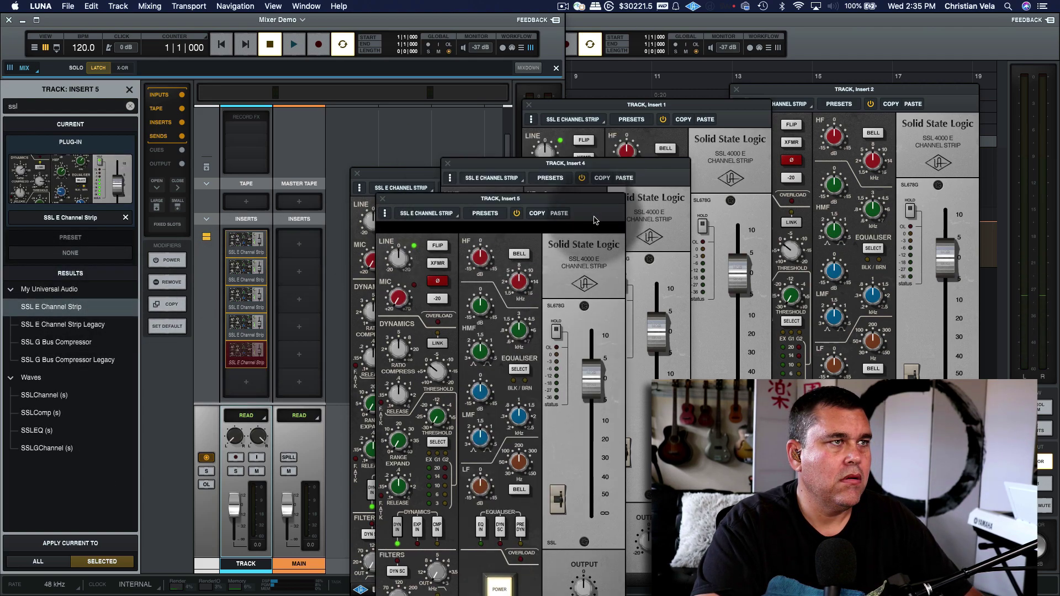
Close the fifth insert's plug-in window and remove the SSL E Channel Strip from that insert.
left_click(380, 200)
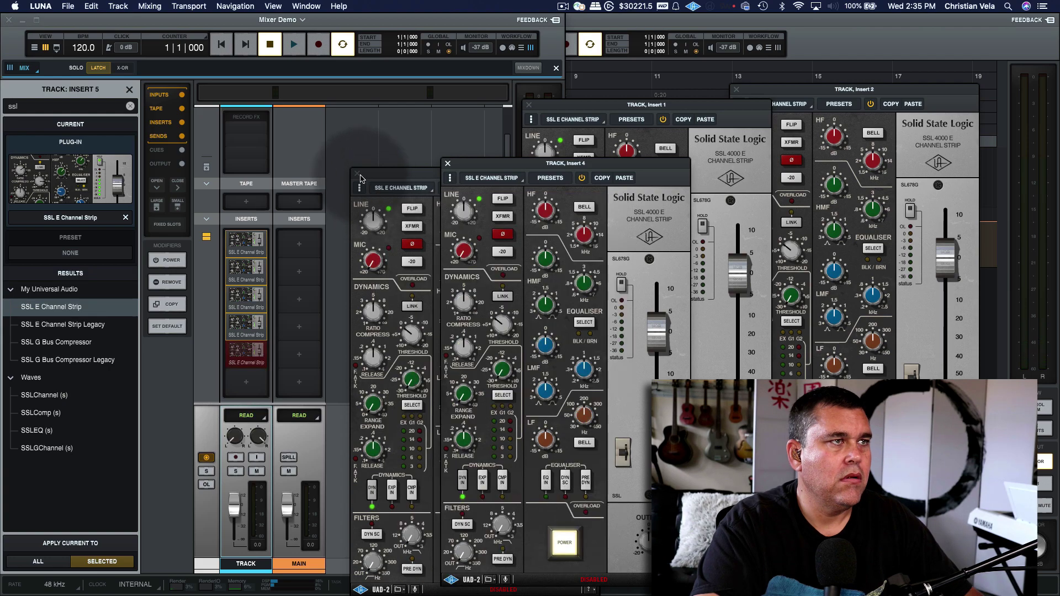
left_click(259, 363)
left_click(238, 437)
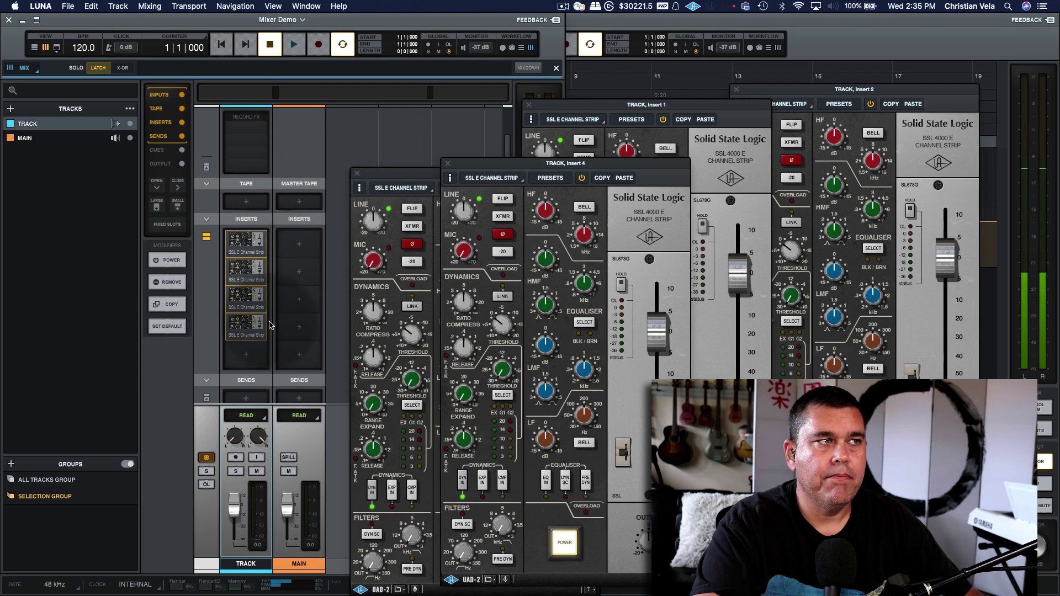
Enable input monitoring on TRACK in the LUNA mixer with its four SSL E Channel Strips loaded.
left_click(238, 456)
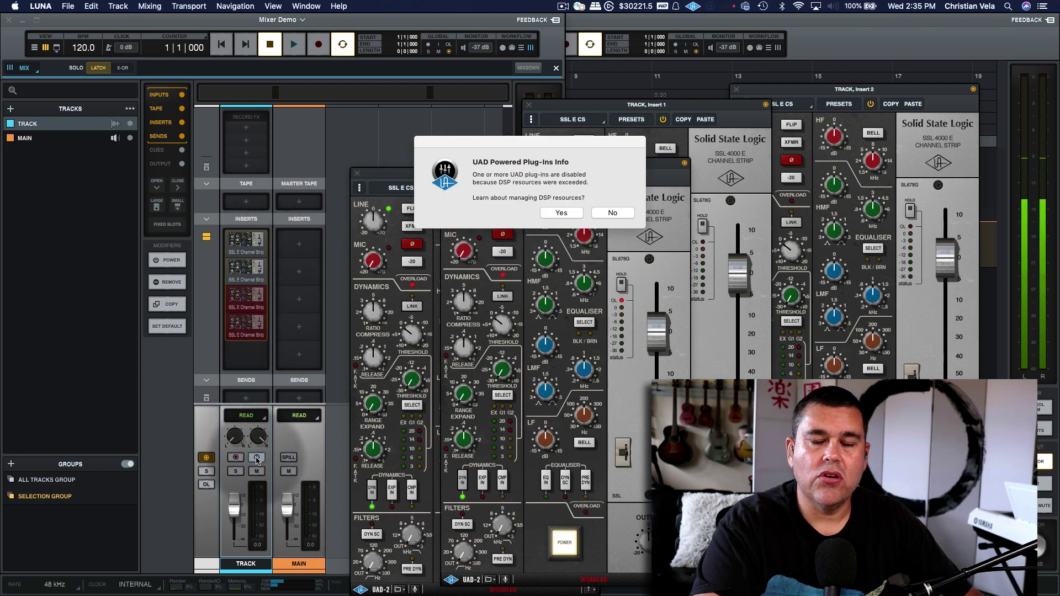
left_click(256, 458)
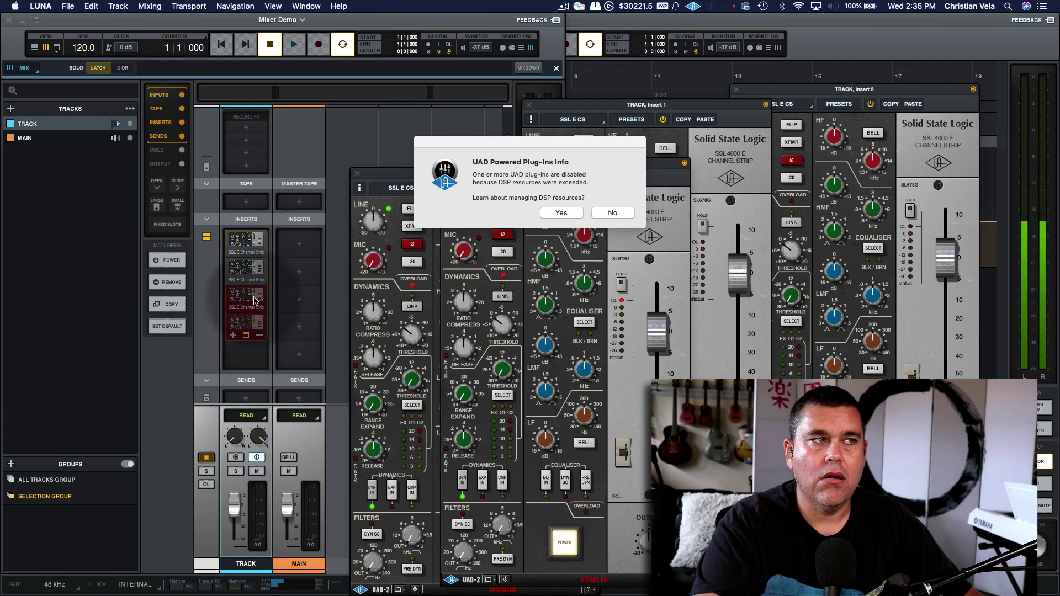
left_click(564, 543)
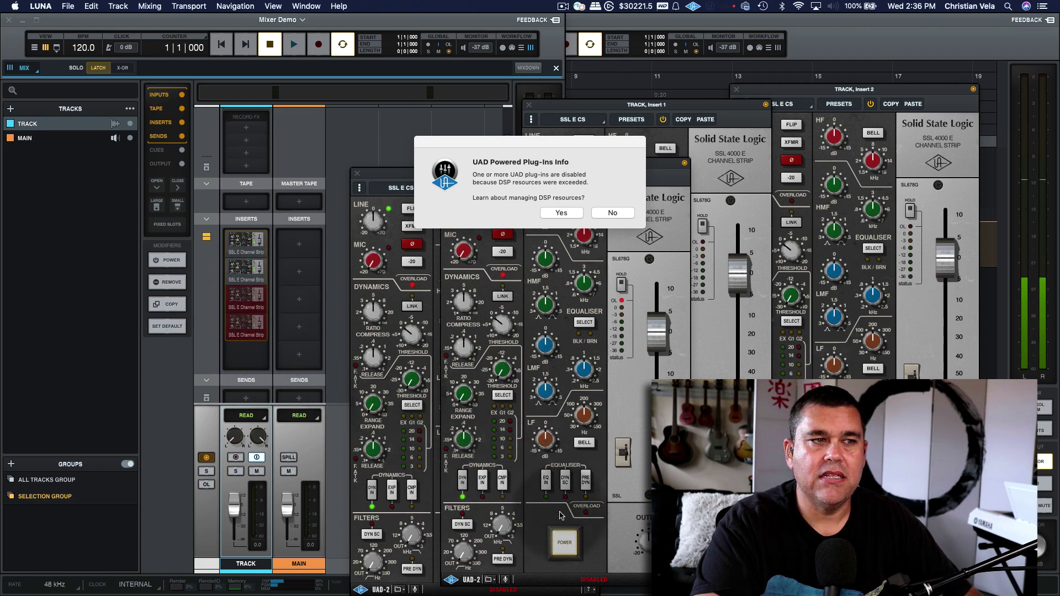
Dismiss the UAD Powered Plug-Ins message, disable input monitoring on TRACK and close its SSL E Channel Strip windows.
left_click(564, 540)
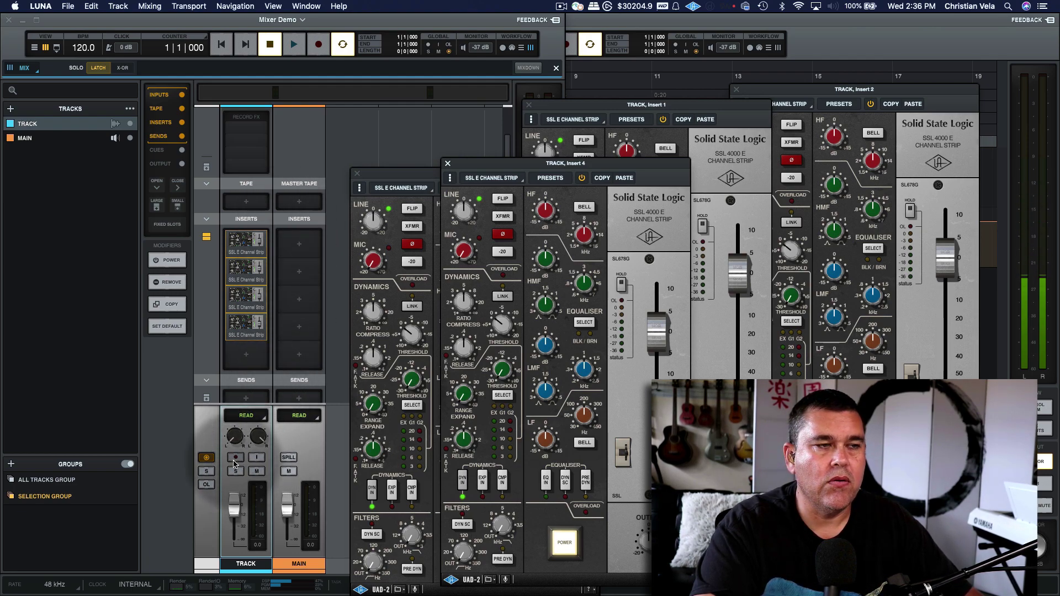
mouse_move(258, 245)
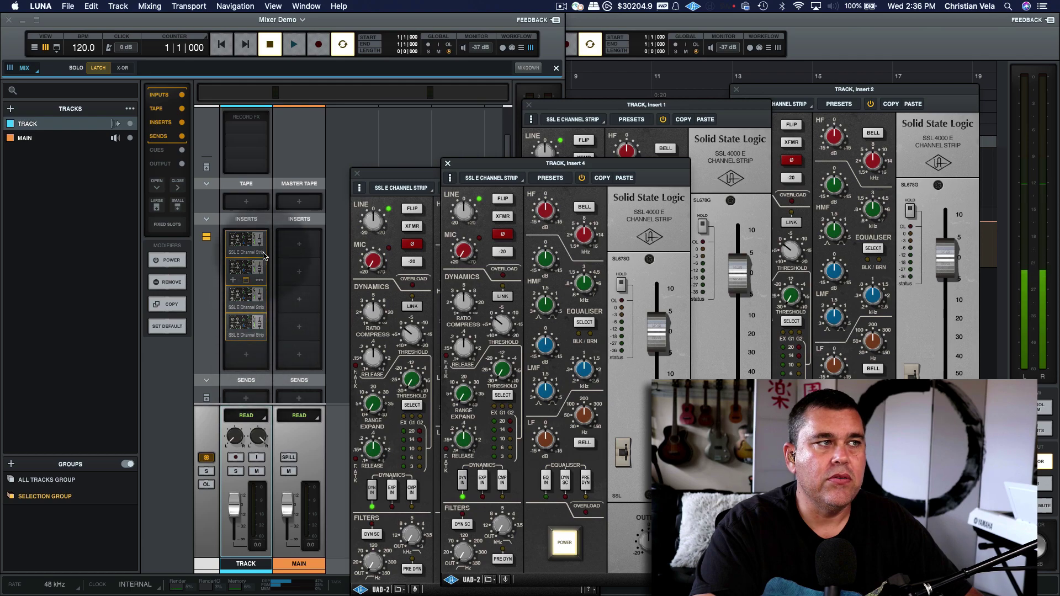
left_click(274, 379)
left_click(275, 380)
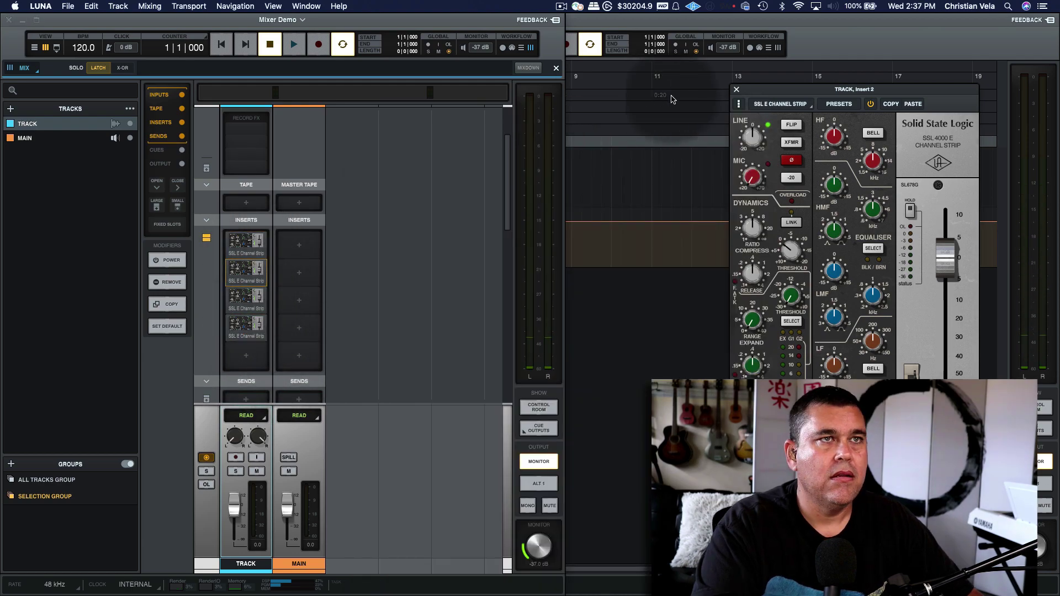
Open LUNA's hardware settings and examine the Input Delay Compensation options without changing the selection.
left_click(41, 6)
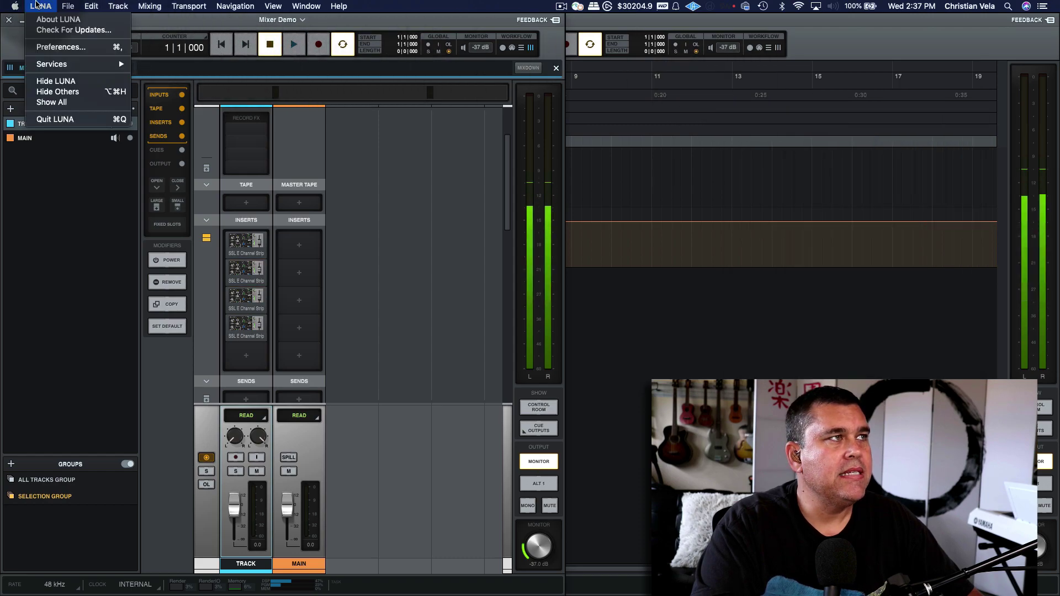
left_click(61, 48)
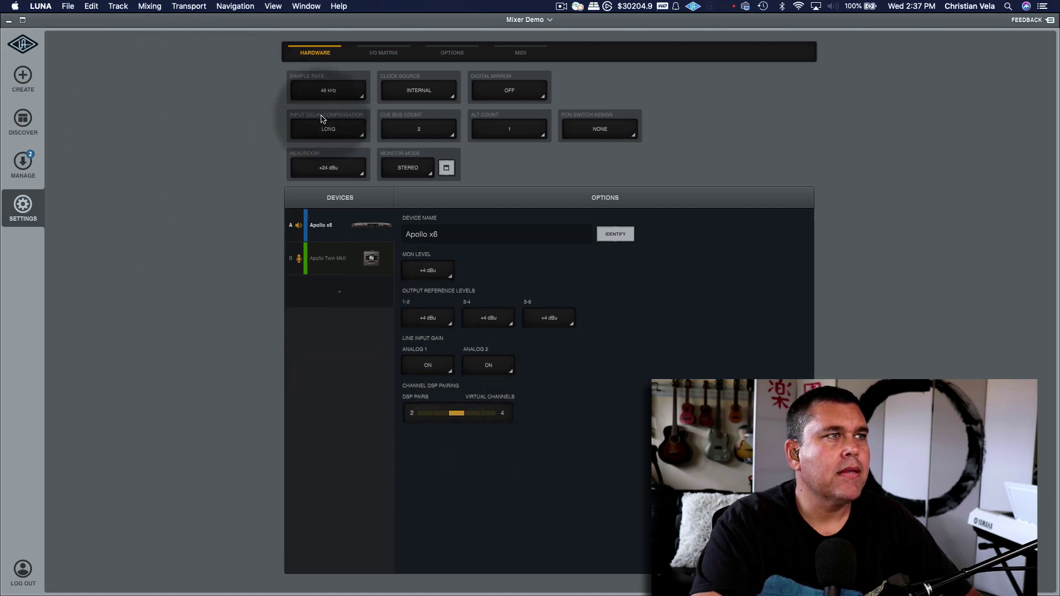
left_click(352, 135)
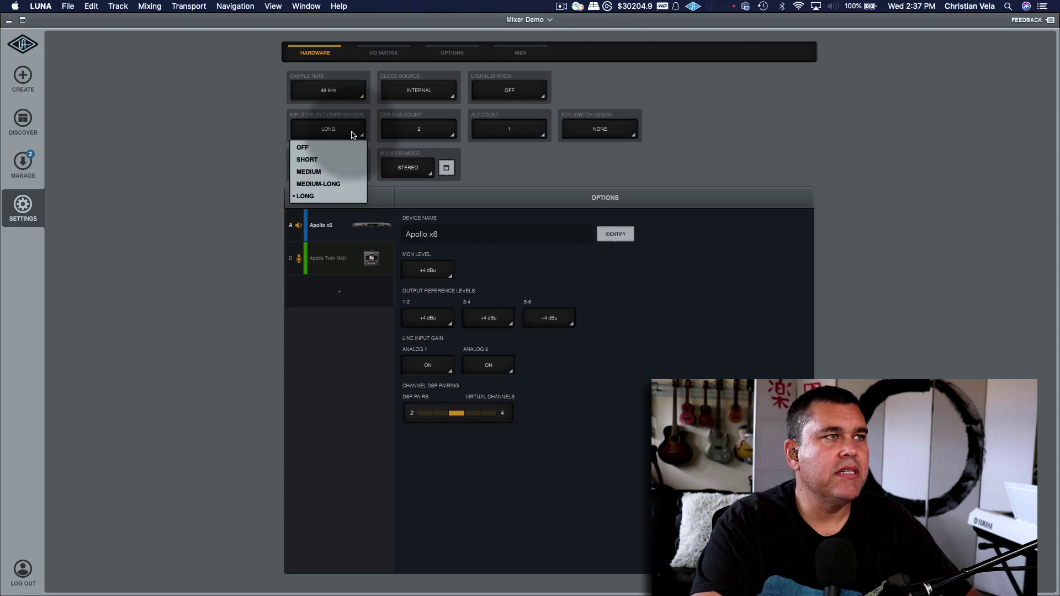
left_click(227, 146)
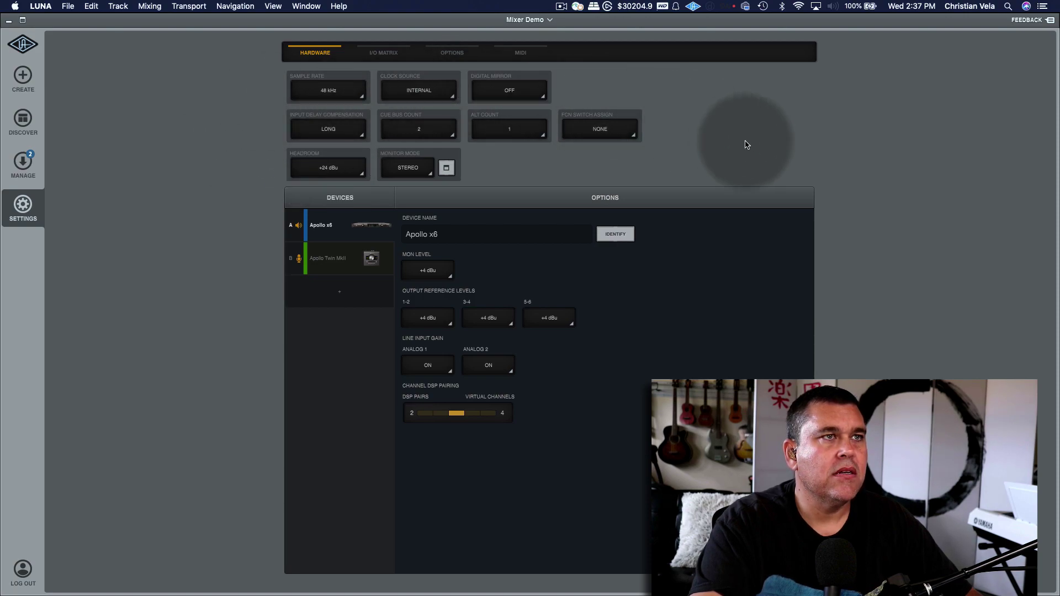
Look through the I/O Matrix and Options settings and return to the Hardware settings.
left_click(382, 54)
left_click(451, 53)
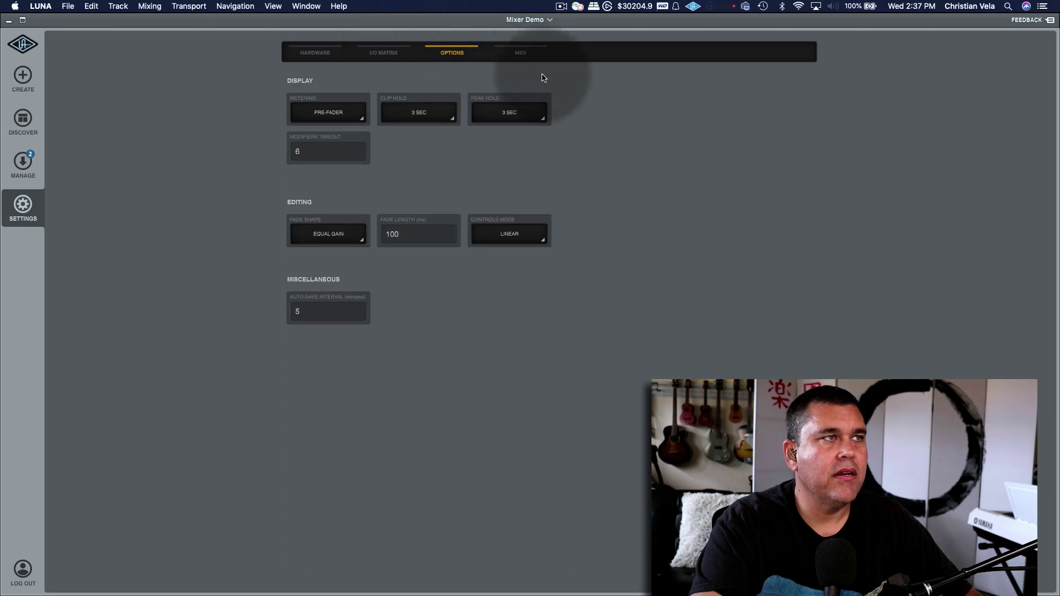
left_click(323, 58)
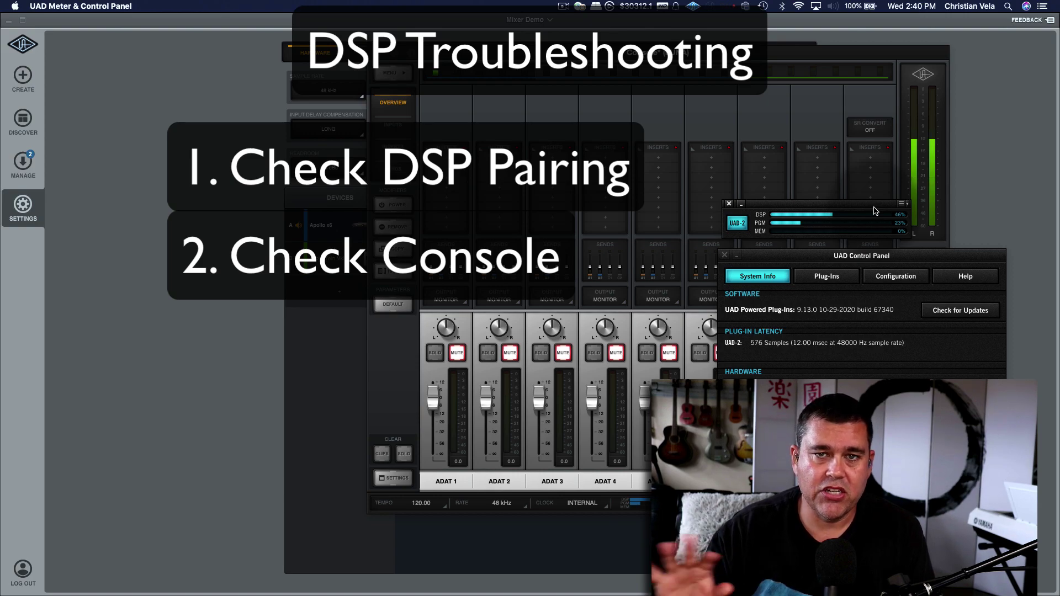
left_click_drag(874, 211, 862, 209)
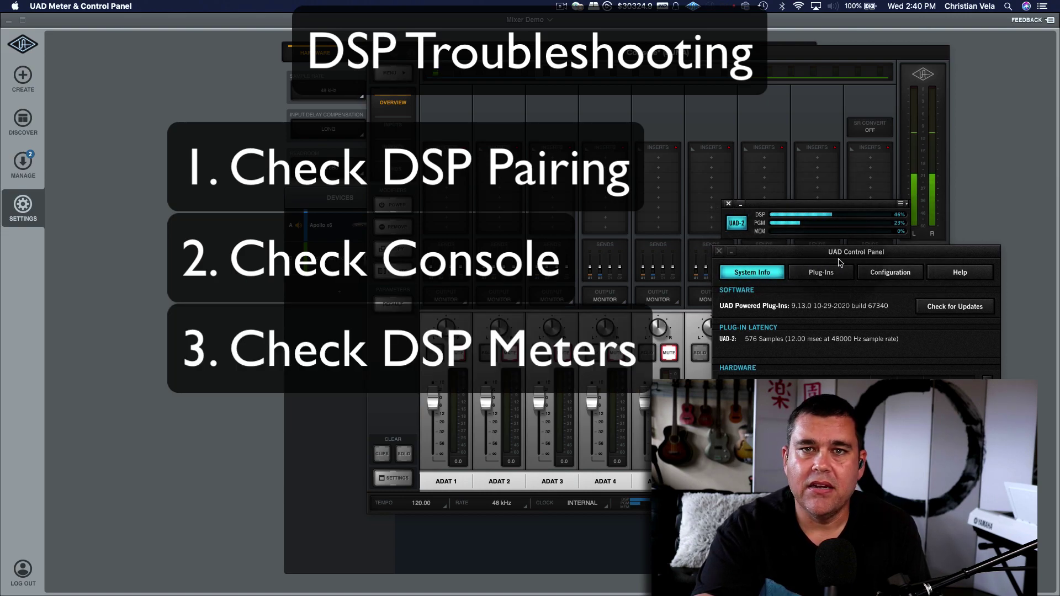